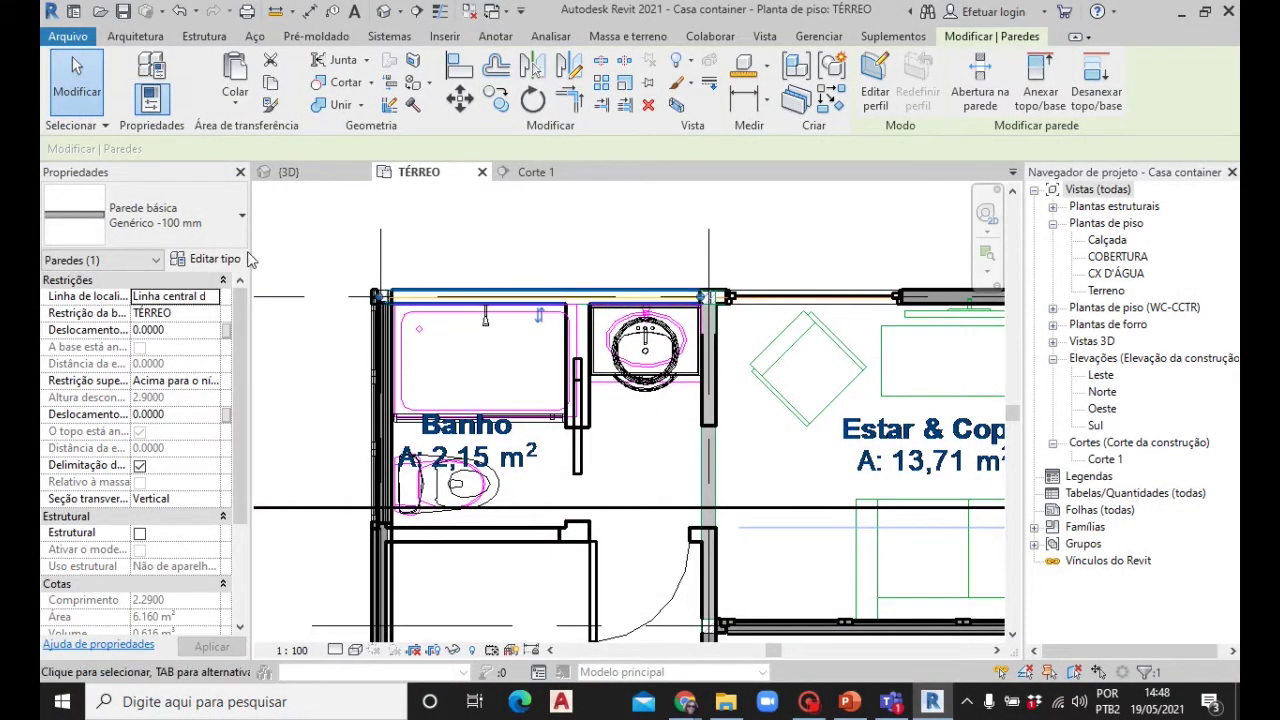
Duplicate the bathroom wall's generic 100 mm type as WC-CCTR and apply it to the wall
click(201, 262)
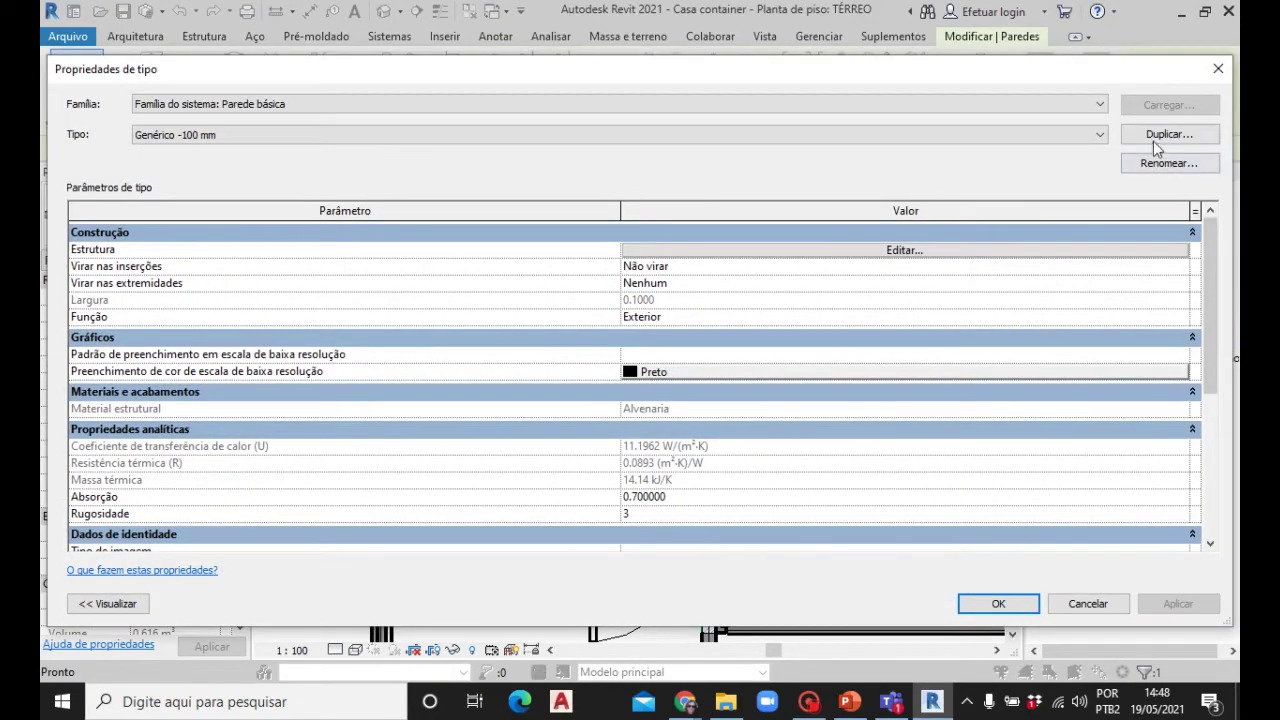
click(1160, 135)
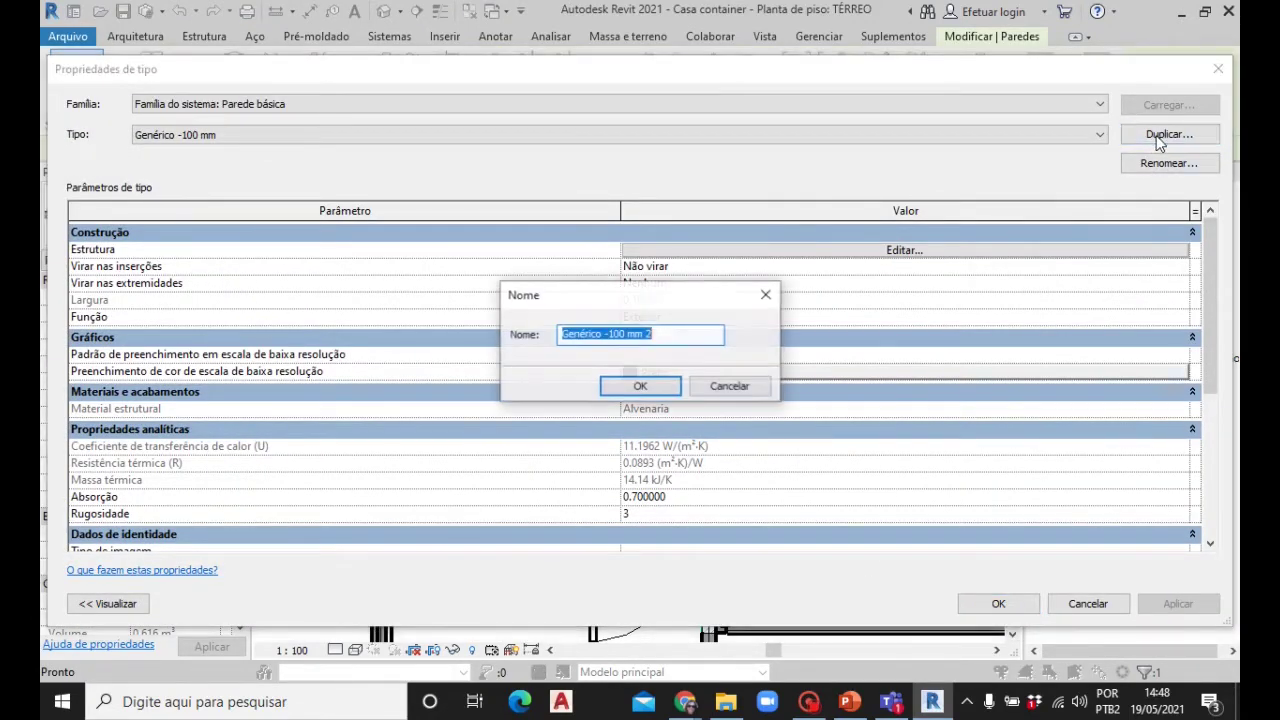
click(630, 386)
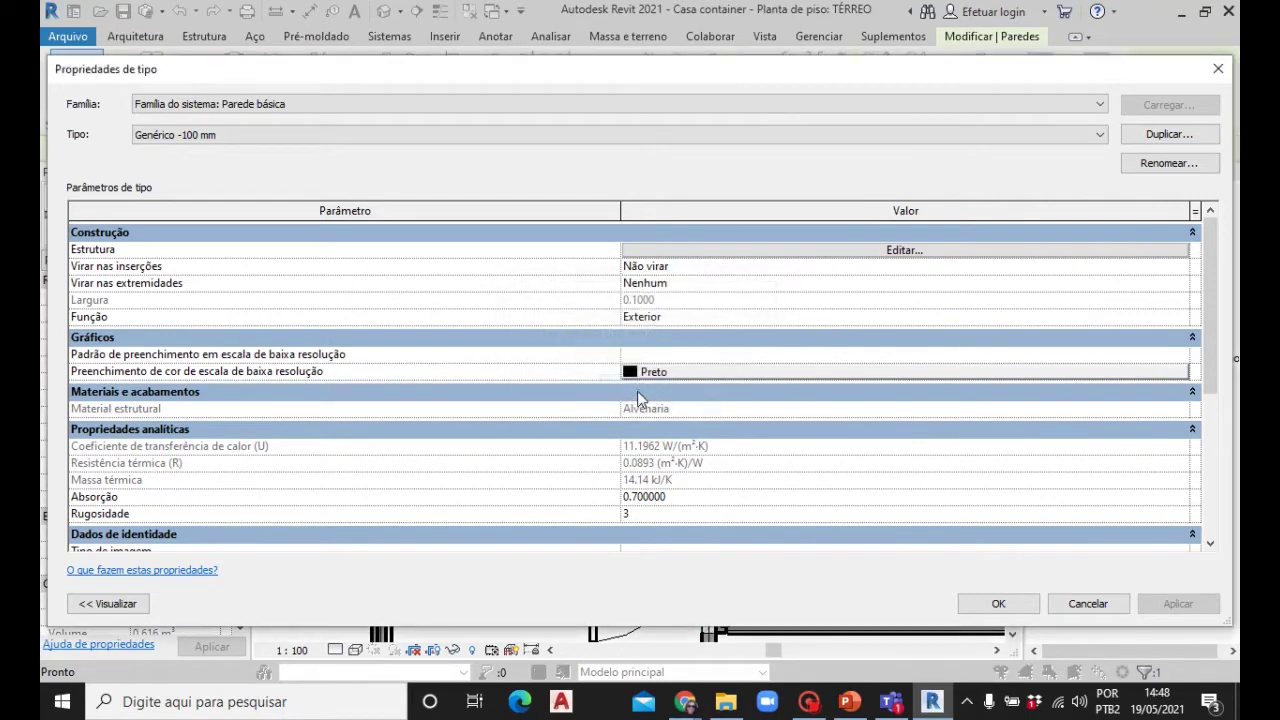
click(1167, 165)
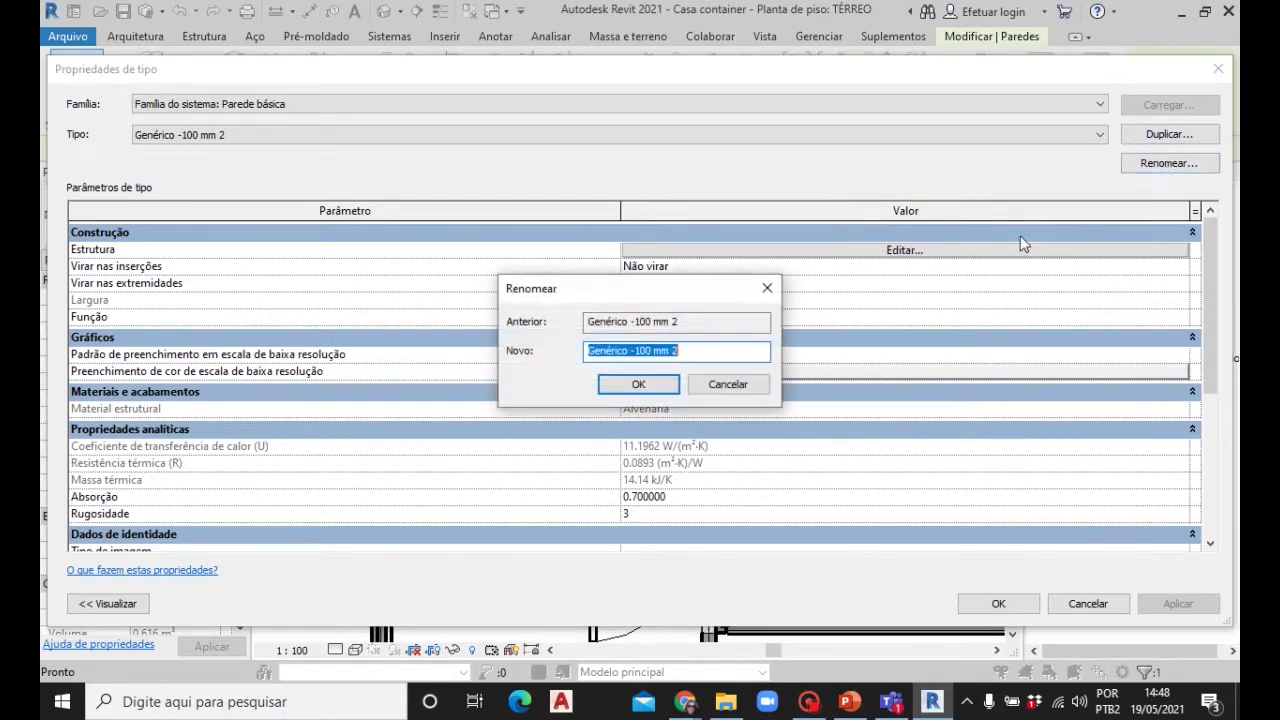
drag(679, 351, 555, 360)
text(wc)
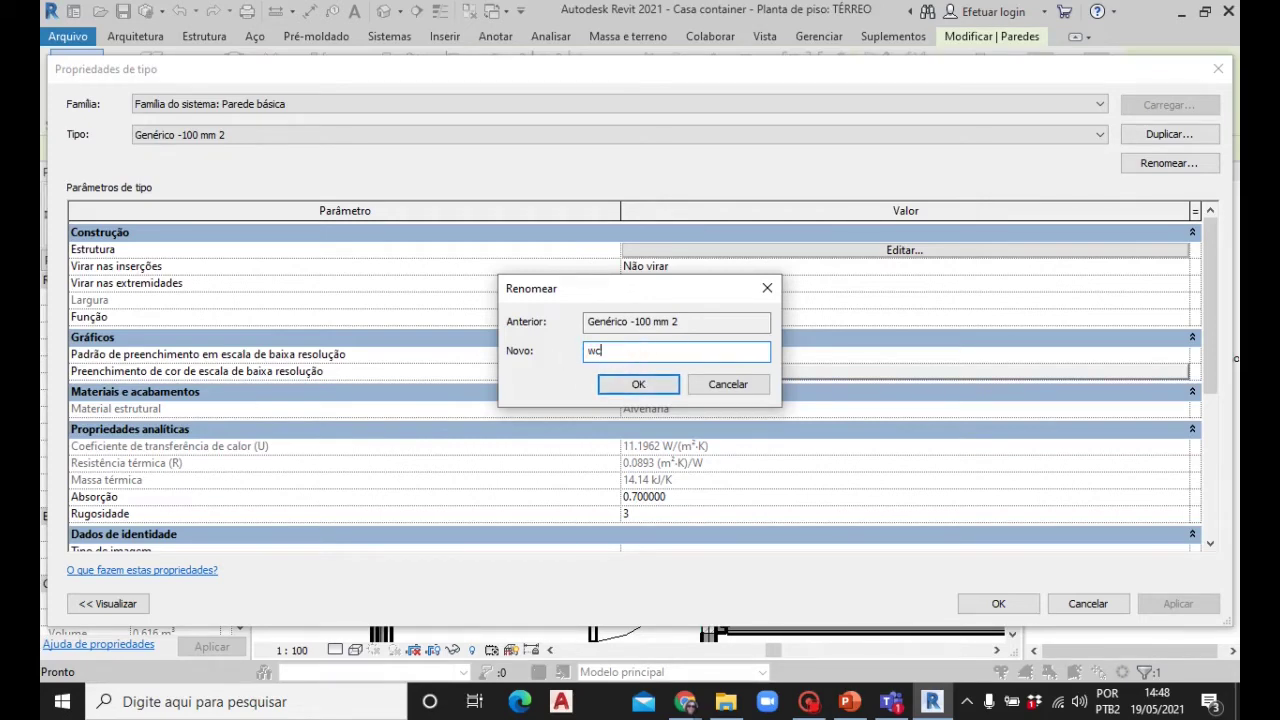
text(E)
key(BackSpace)
text(WC-CCTR)
click(638, 386)
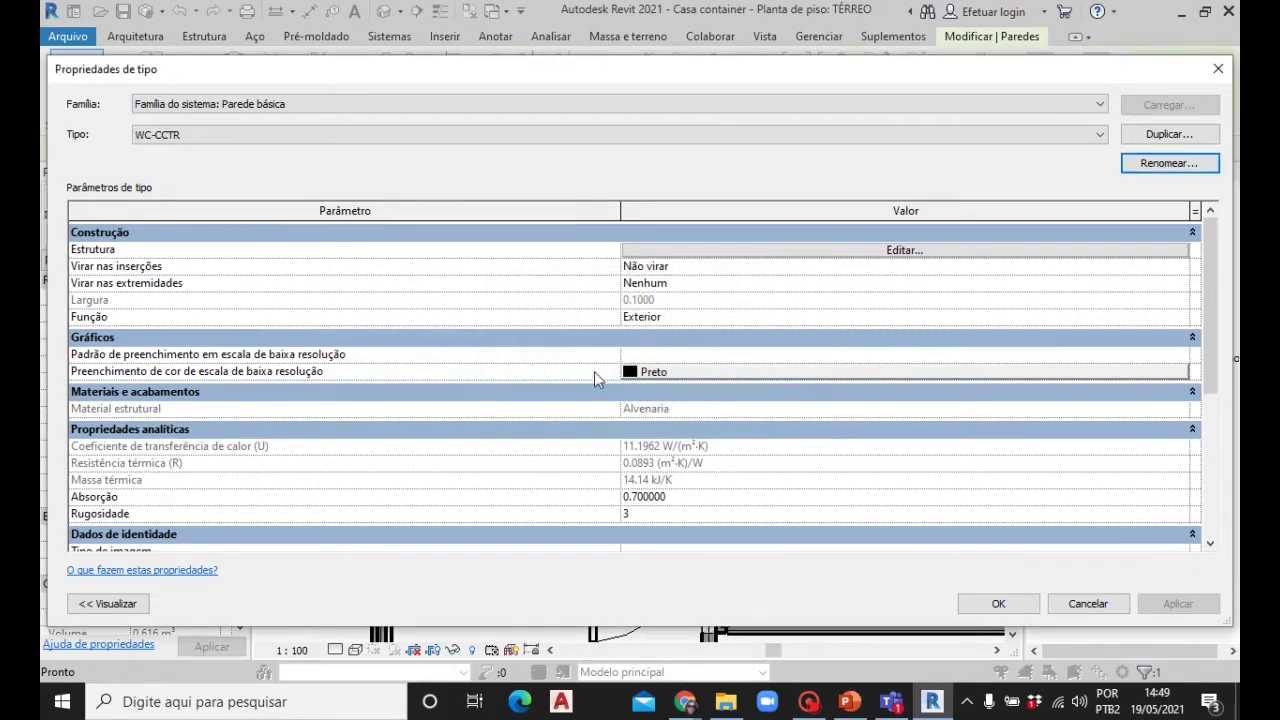
click(998, 603)
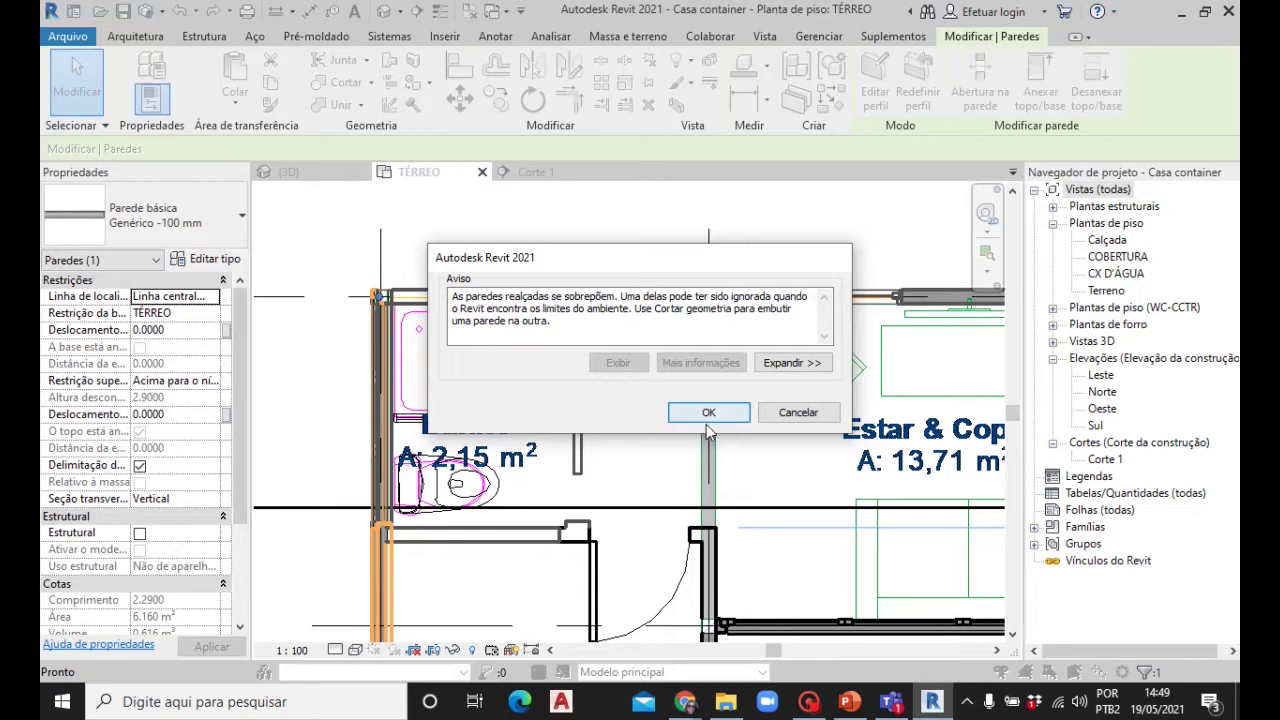
Flip the wall's orientation and open WC-CCTR's layer structure at the inner layer's Material cell
click(707, 426)
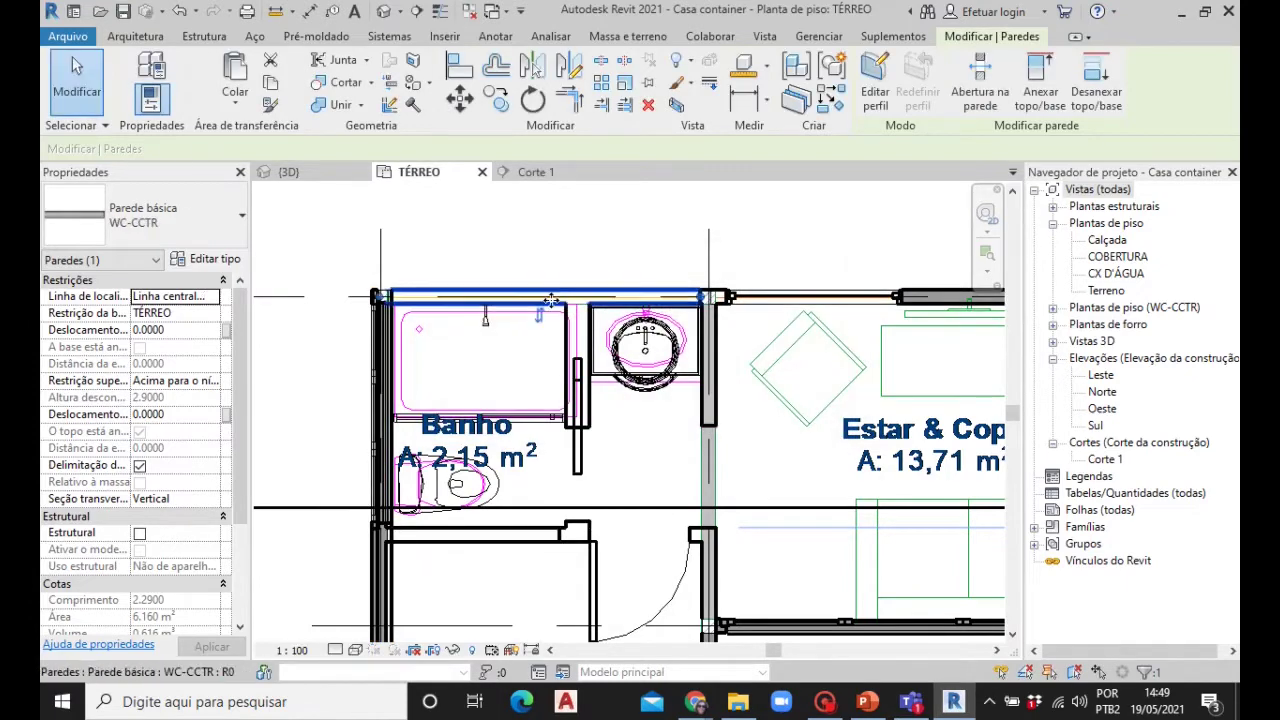
click(545, 313)
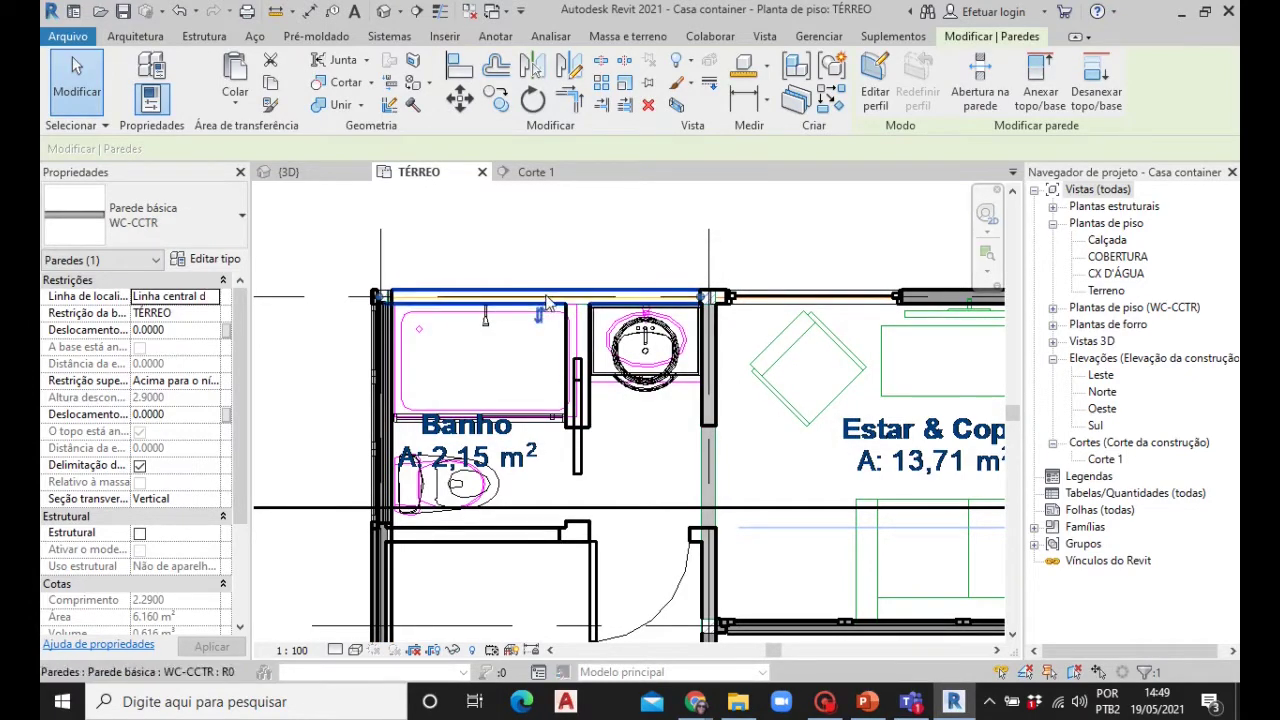
click(208, 262)
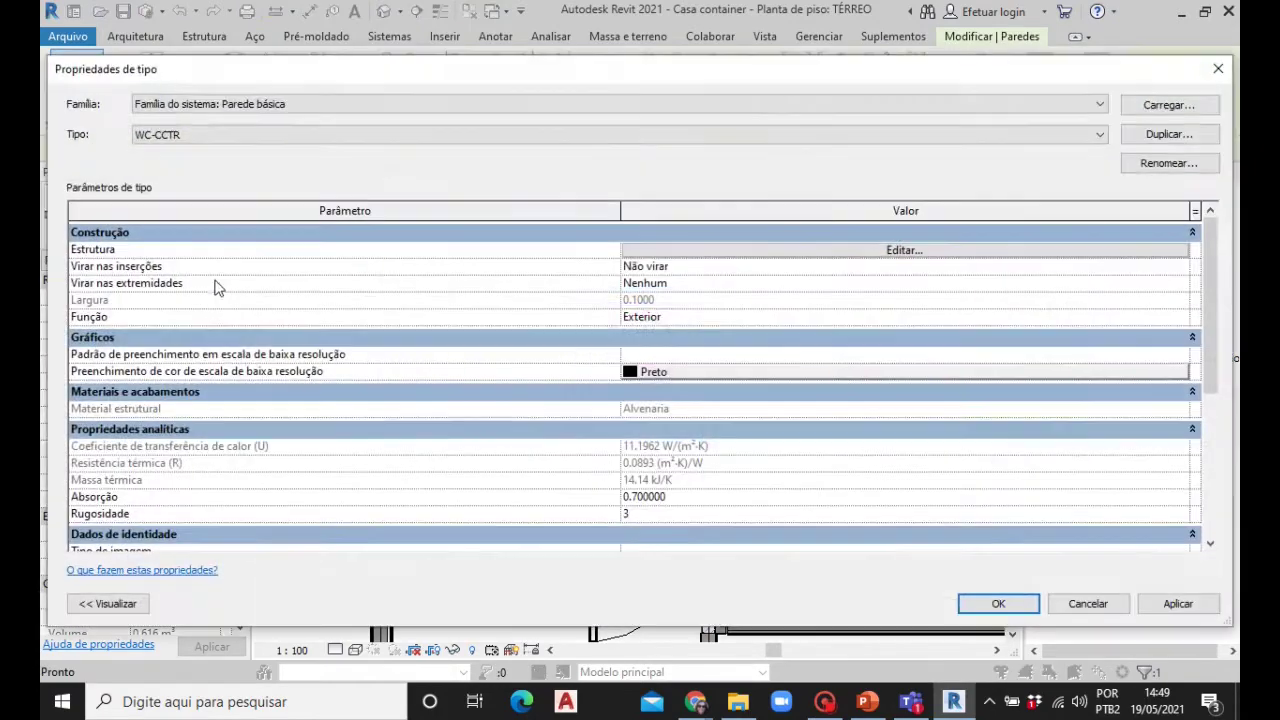
click(910, 256)
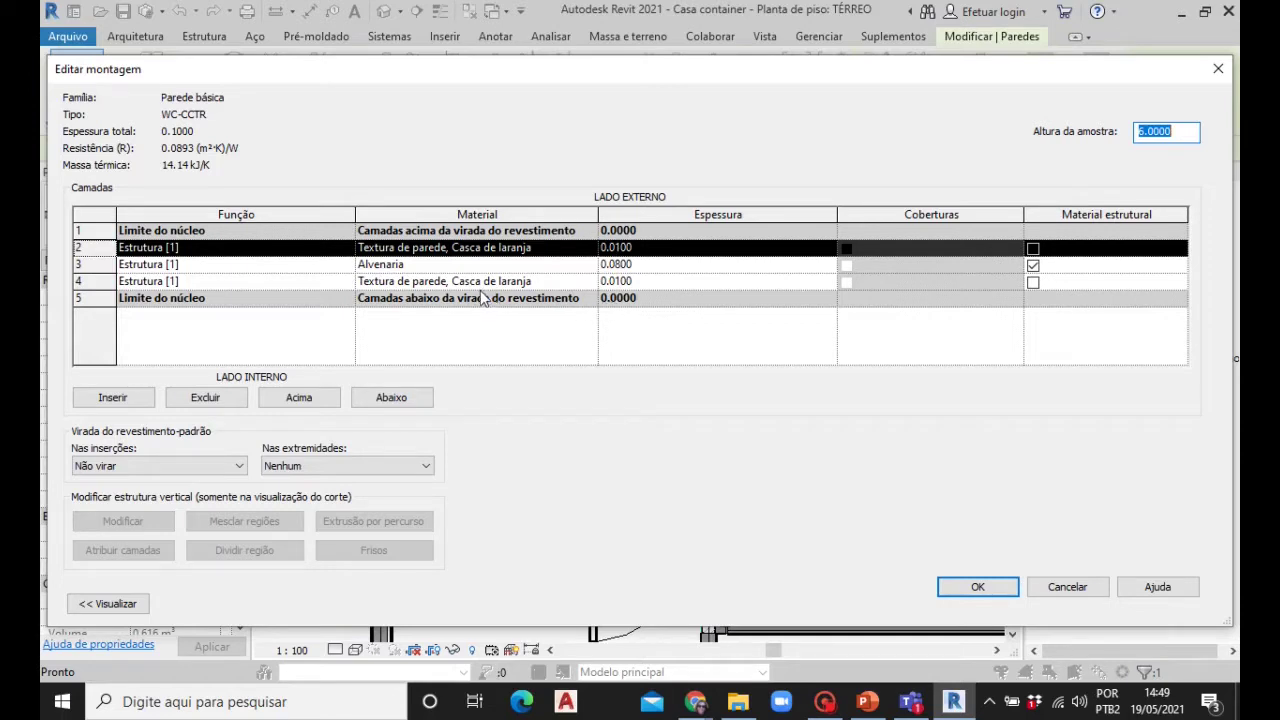
click(615, 281)
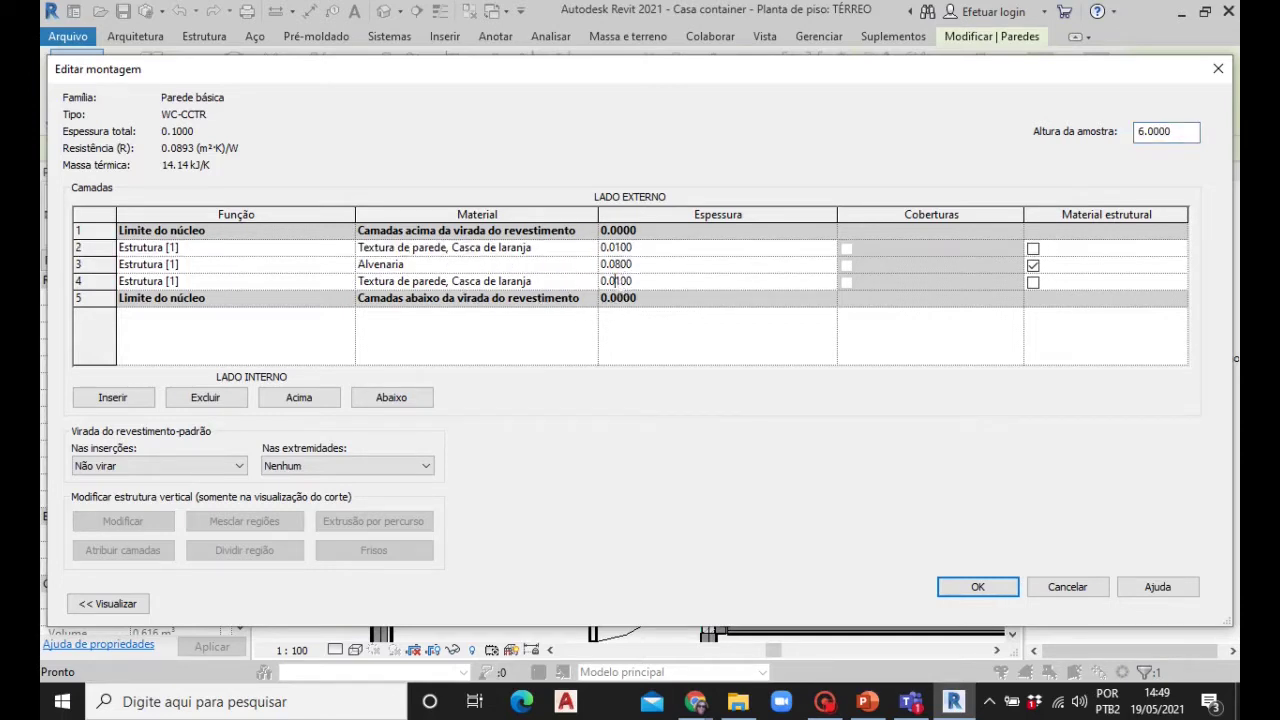
click(544, 282)
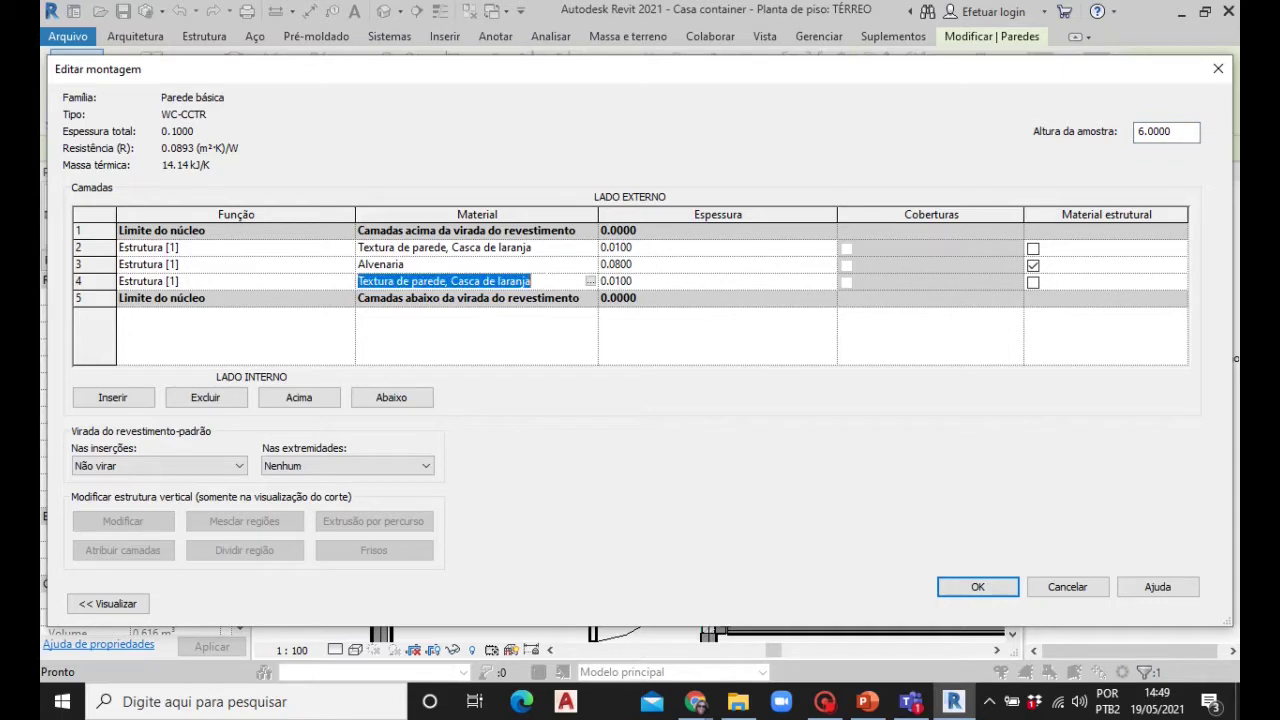
Add 'Azulejo, Mistura de cerâmica e pedra' from the library's Azulejo category to the project and apply
click(590, 282)
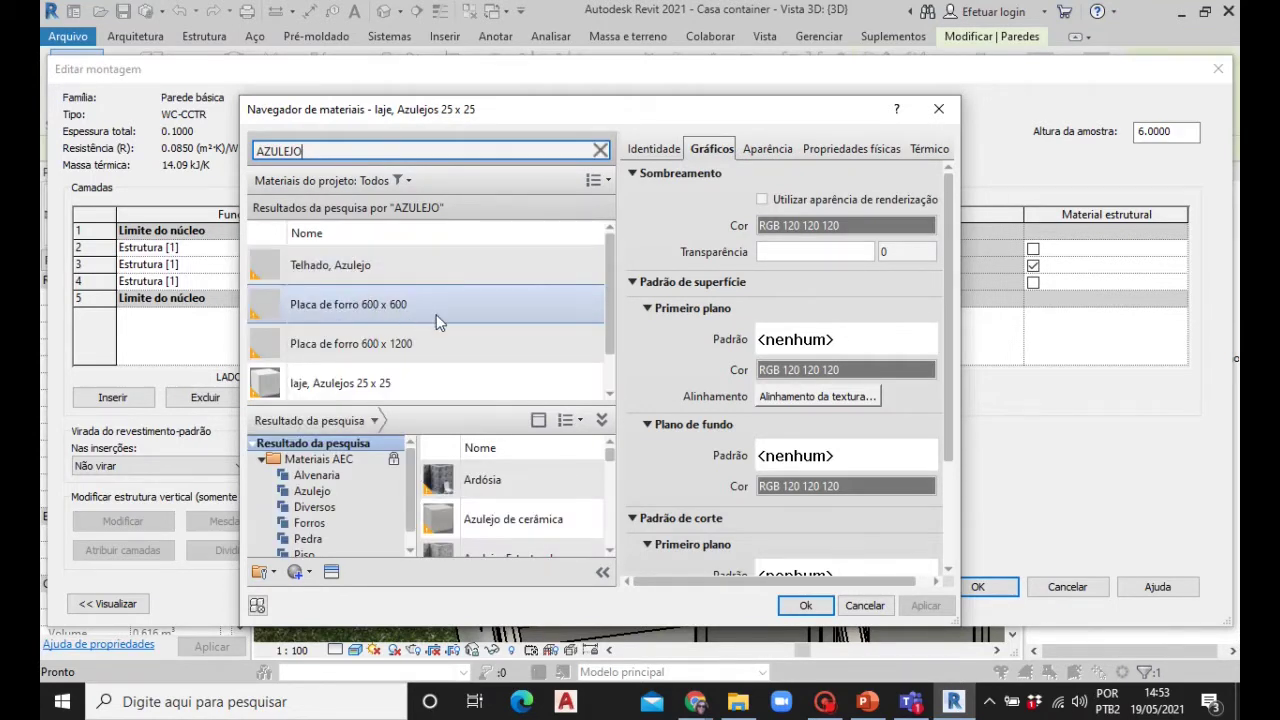
scroll(436, 314, down, 1)
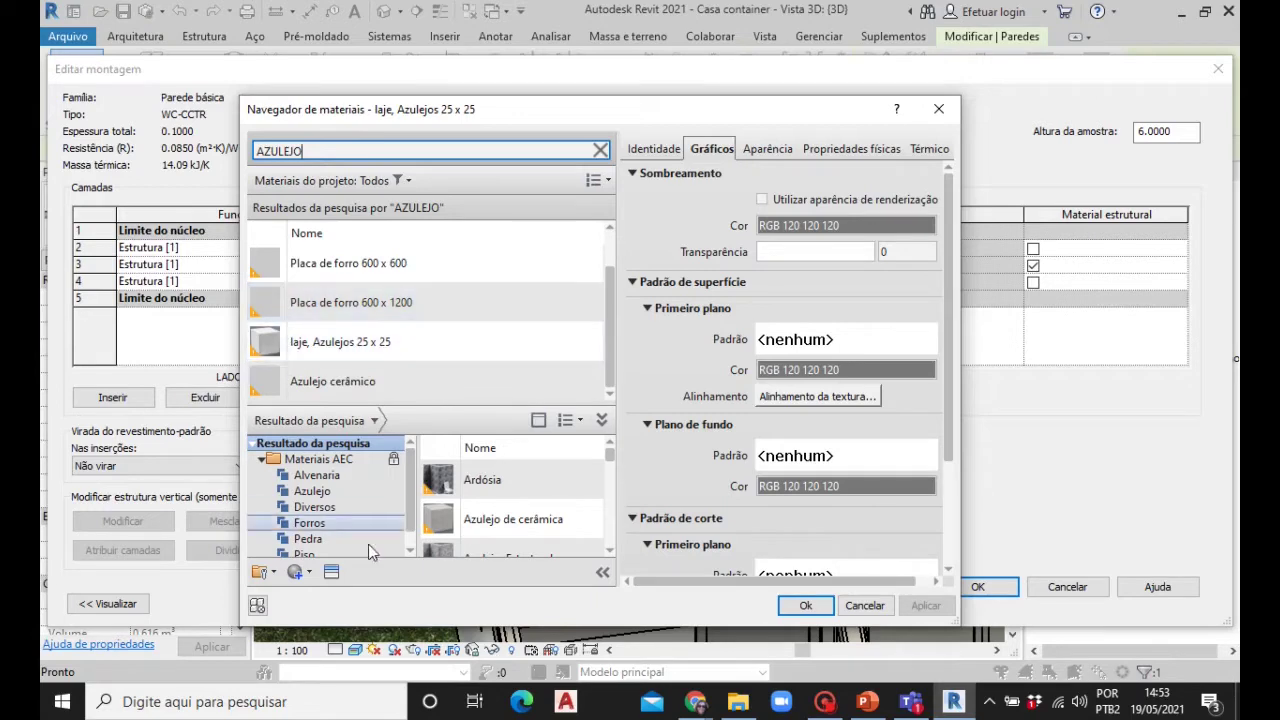
scroll(347, 504, down, 1)
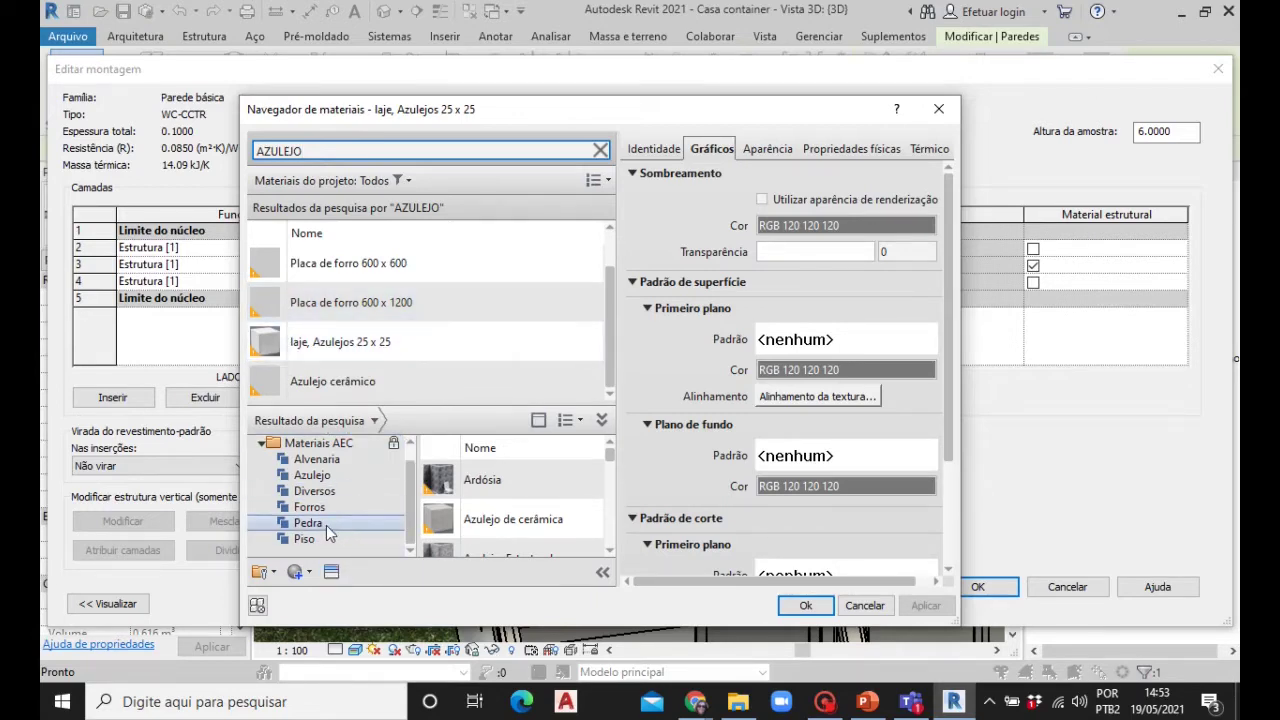
click(326, 524)
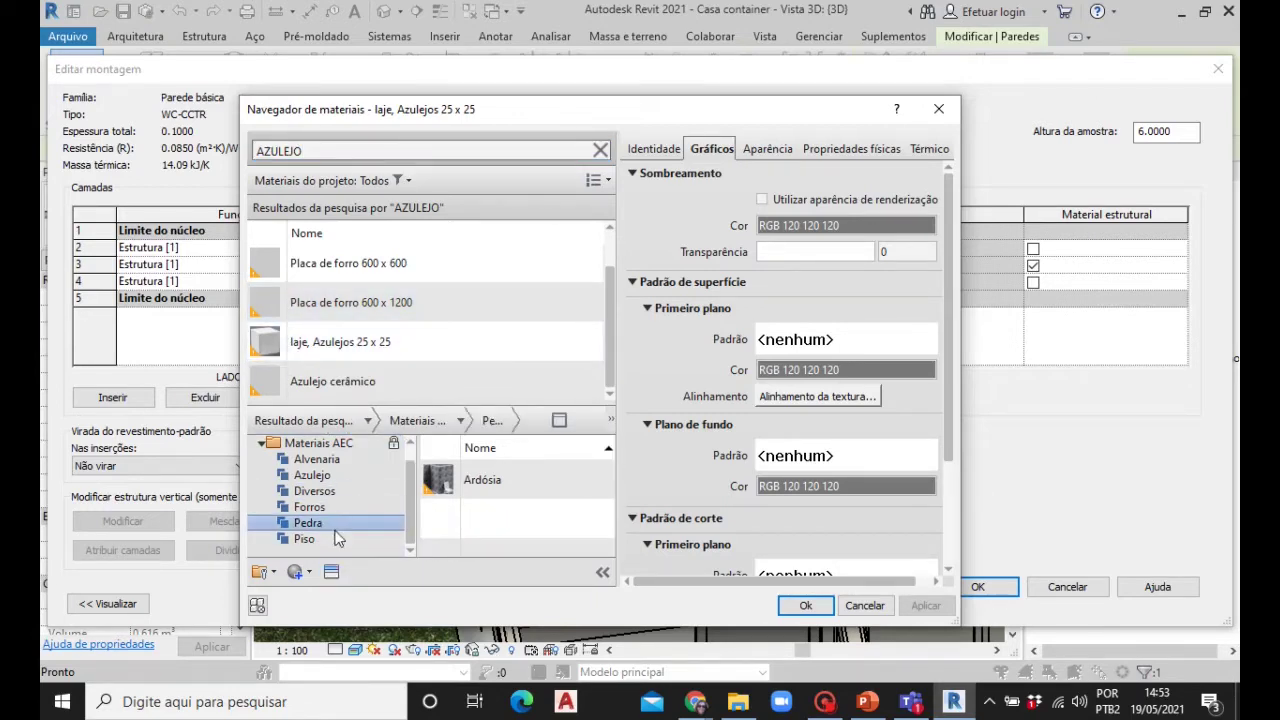
click(318, 476)
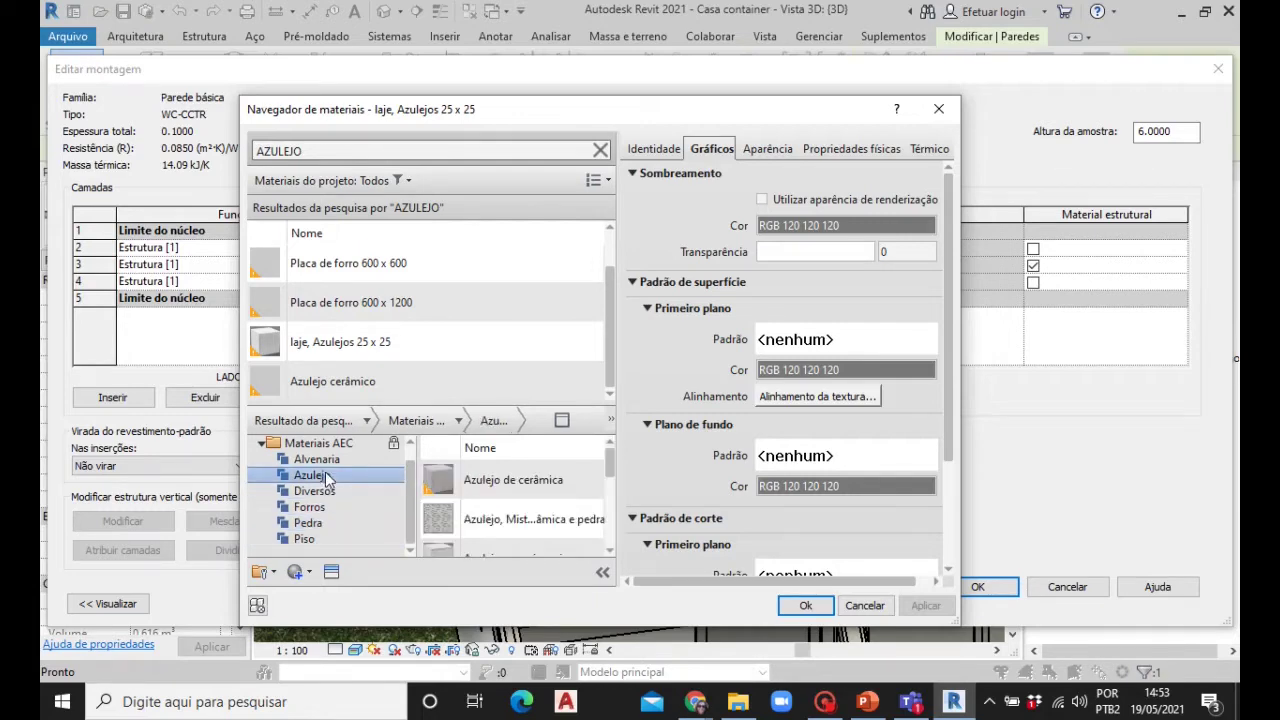
scroll(470, 515, down, 1)
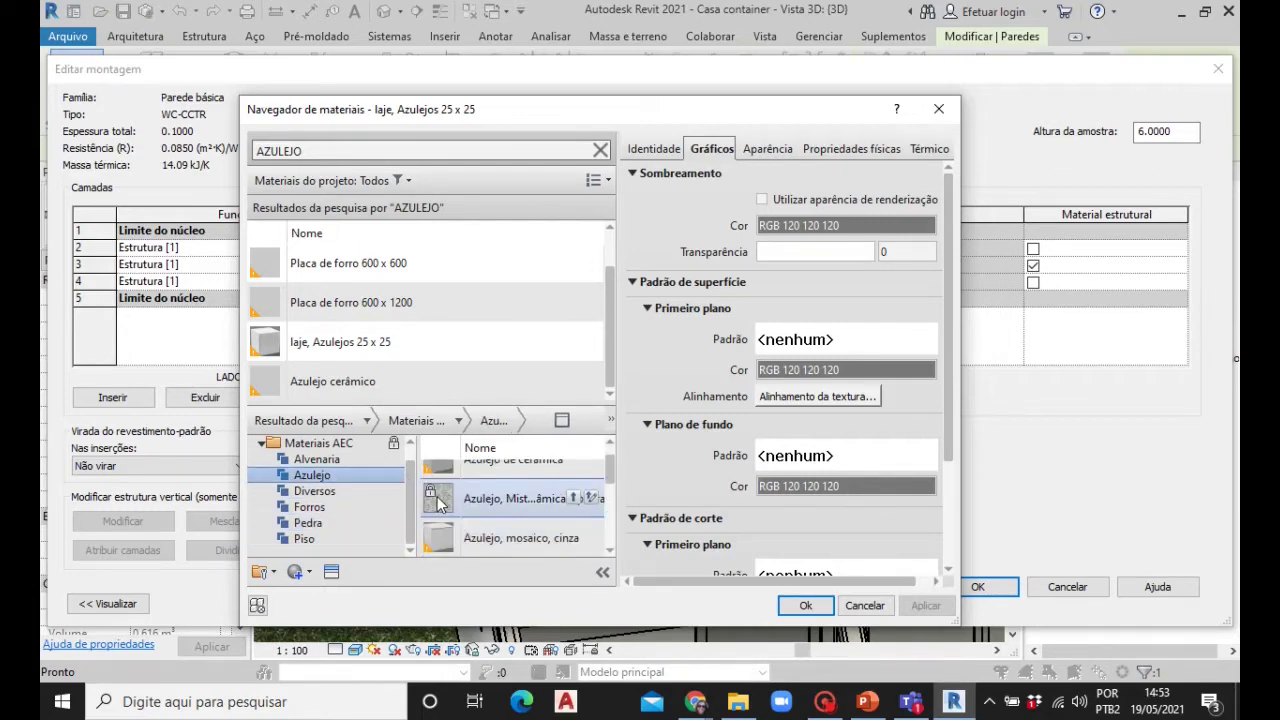
double_click(437, 500)
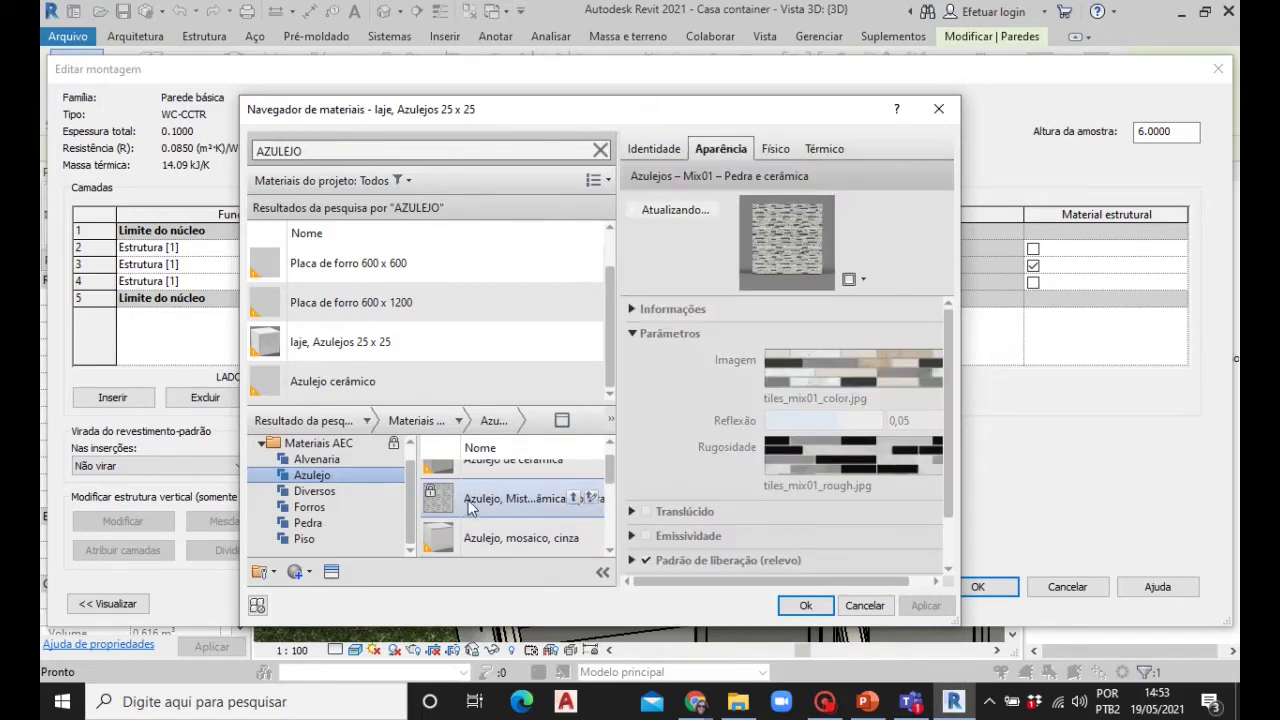
click(575, 500)
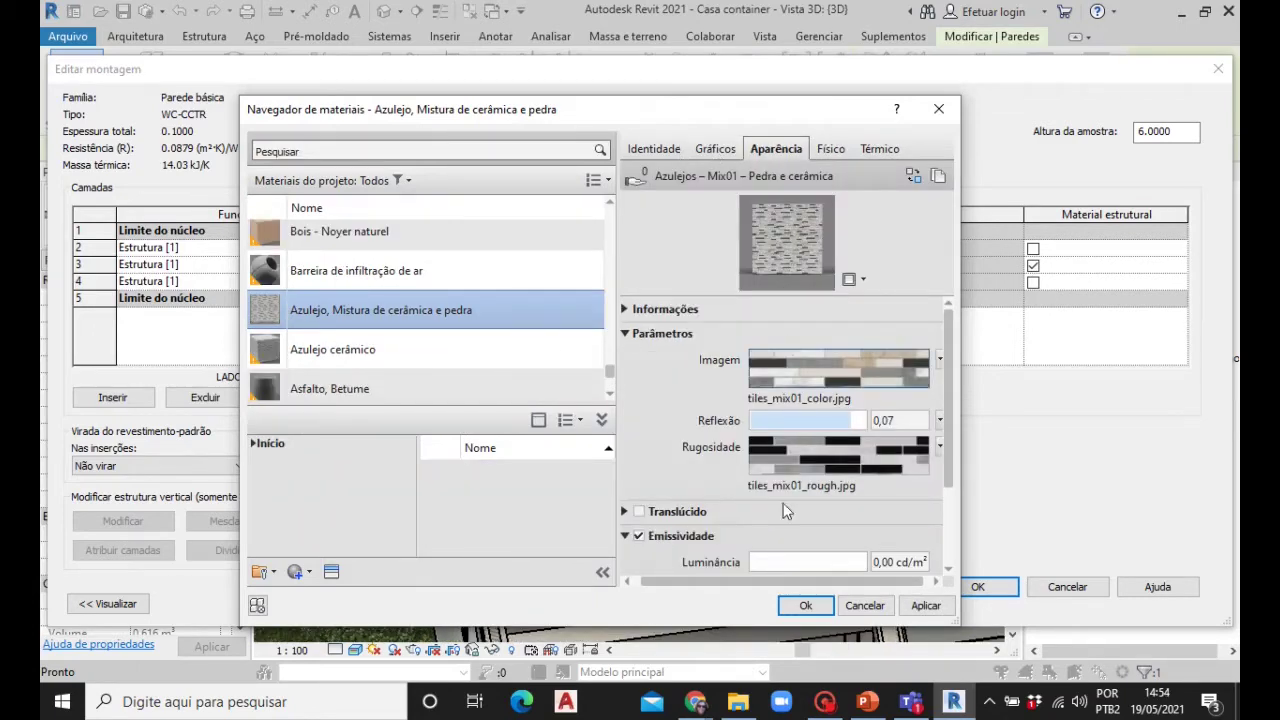
click(924, 606)
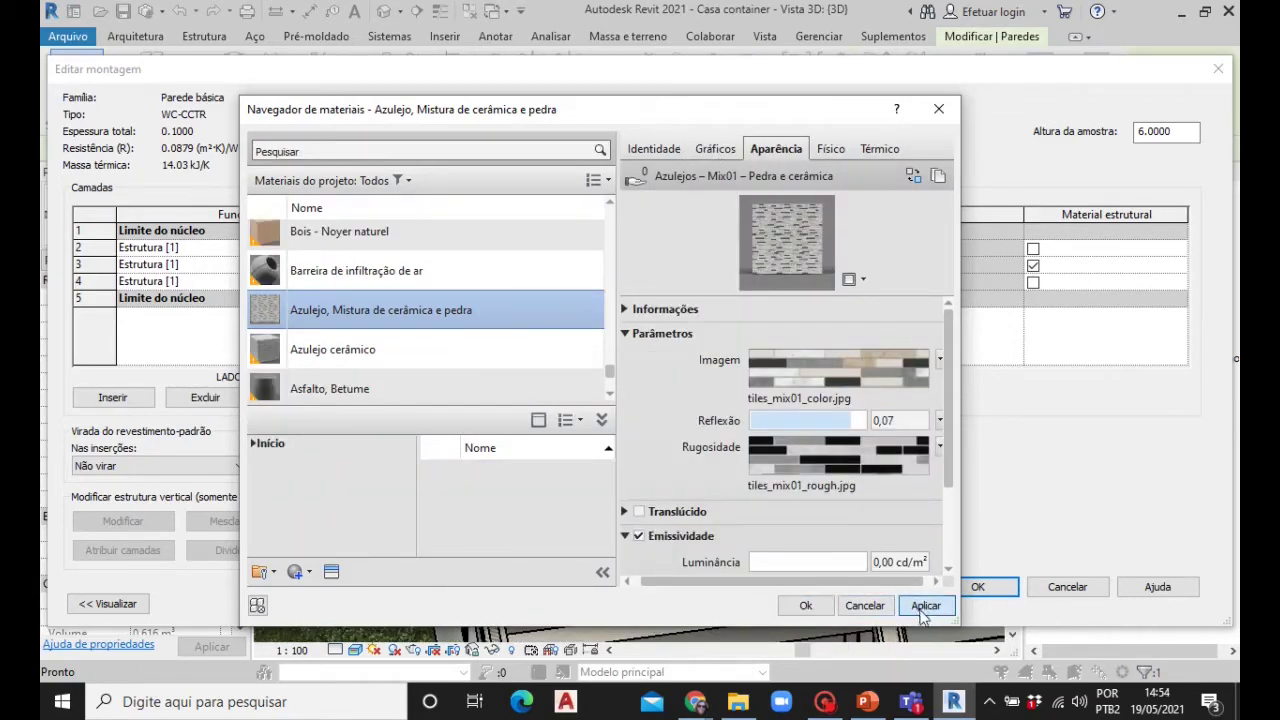
Assign the ceramic-and-stone tile to WC-CCTR's inner layer and confirm the layer structure and type
click(806, 607)
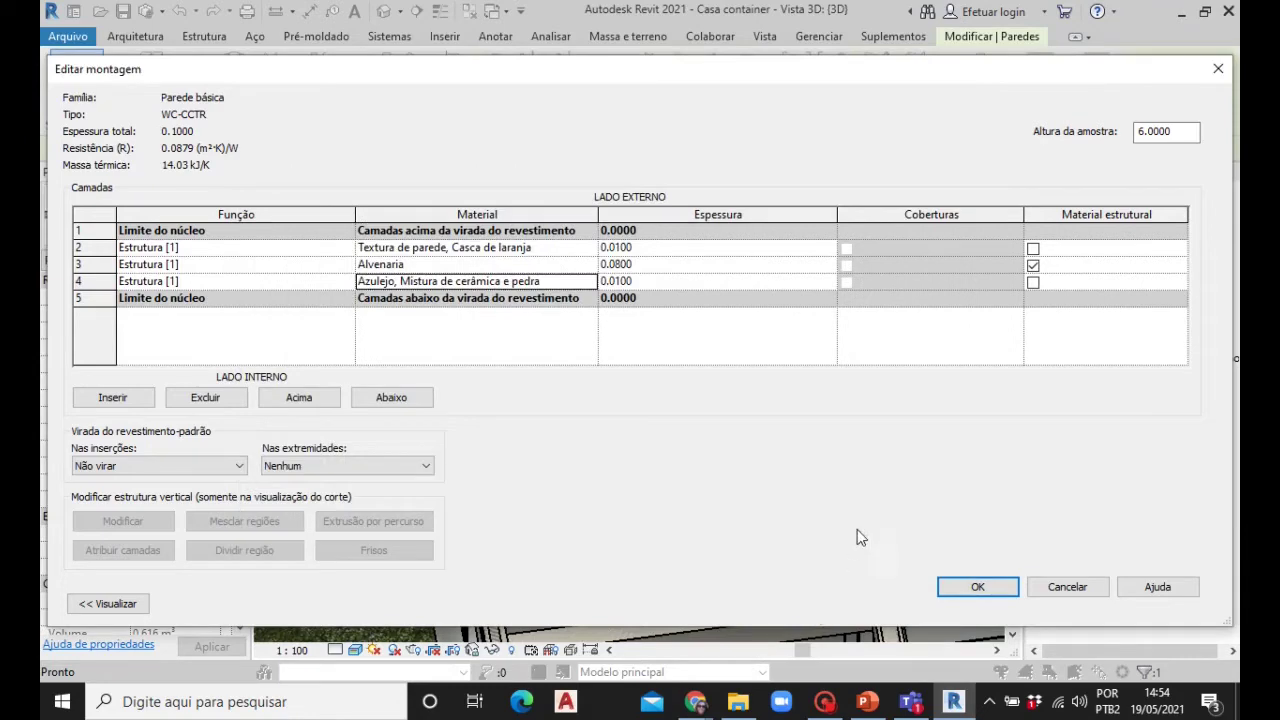
click(987, 589)
click(998, 605)
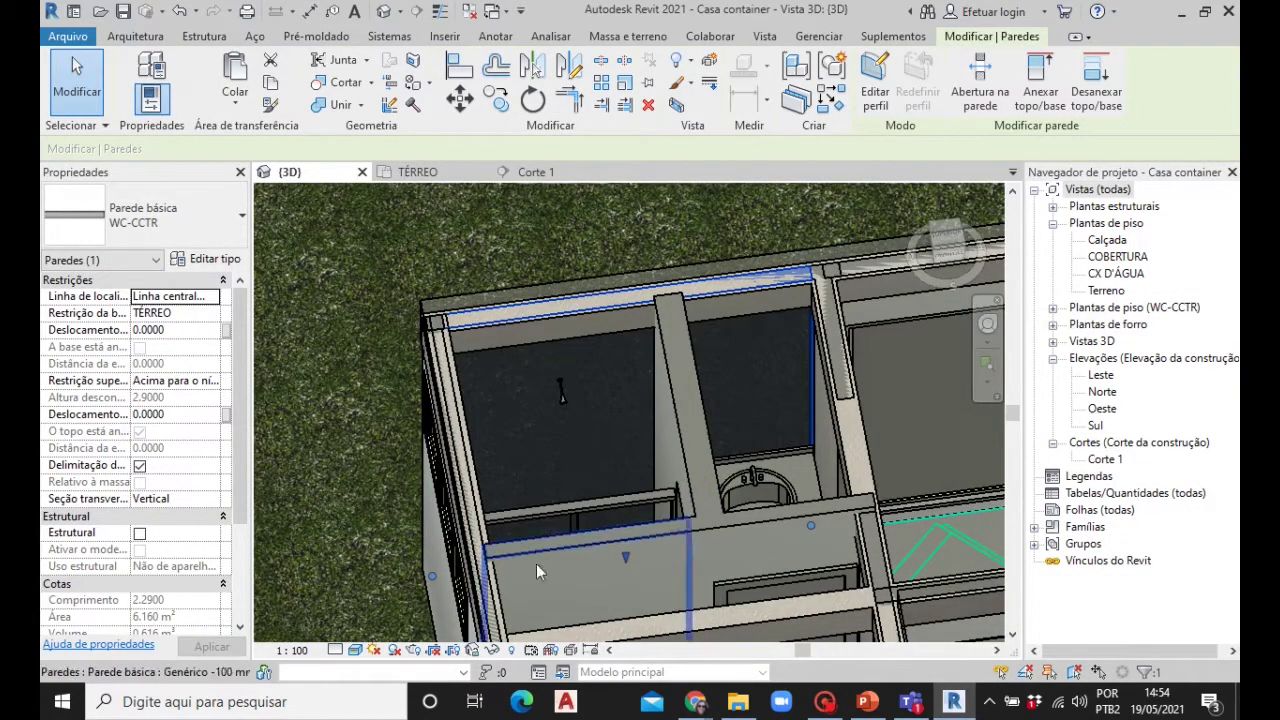
Switch the 3D view to the Realistic visual style and save the project
click(356, 650)
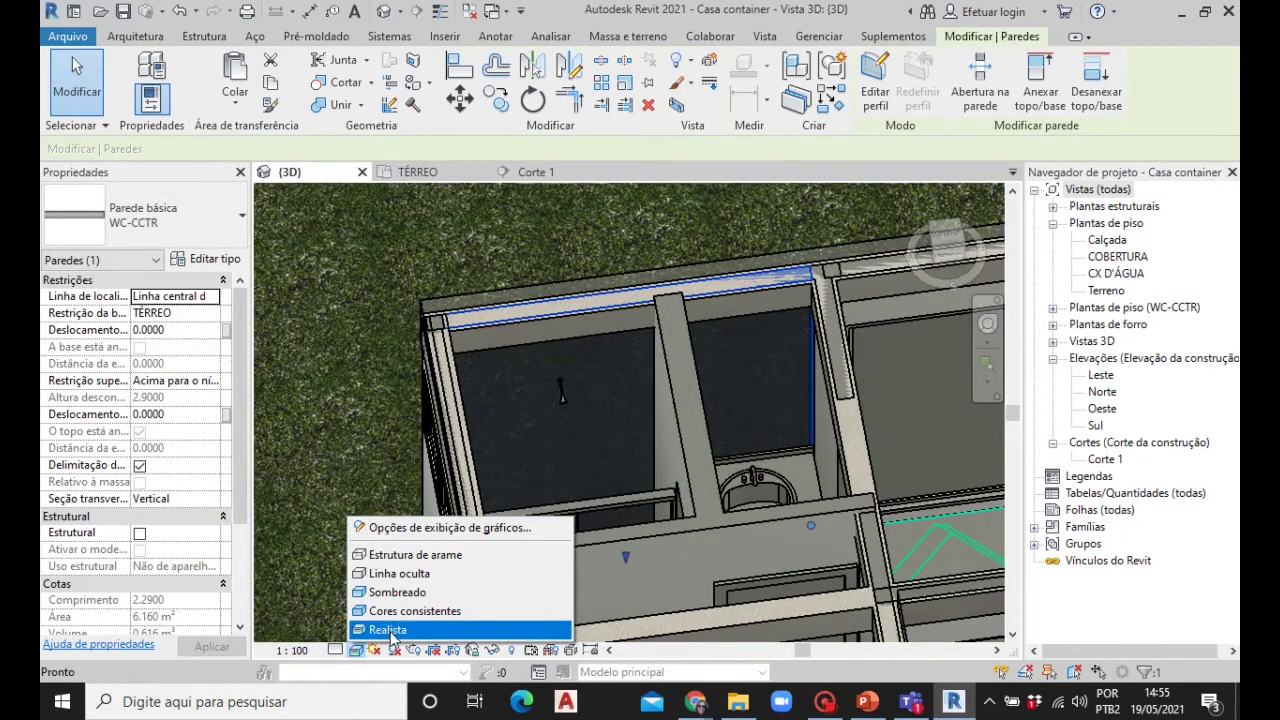
click(391, 634)
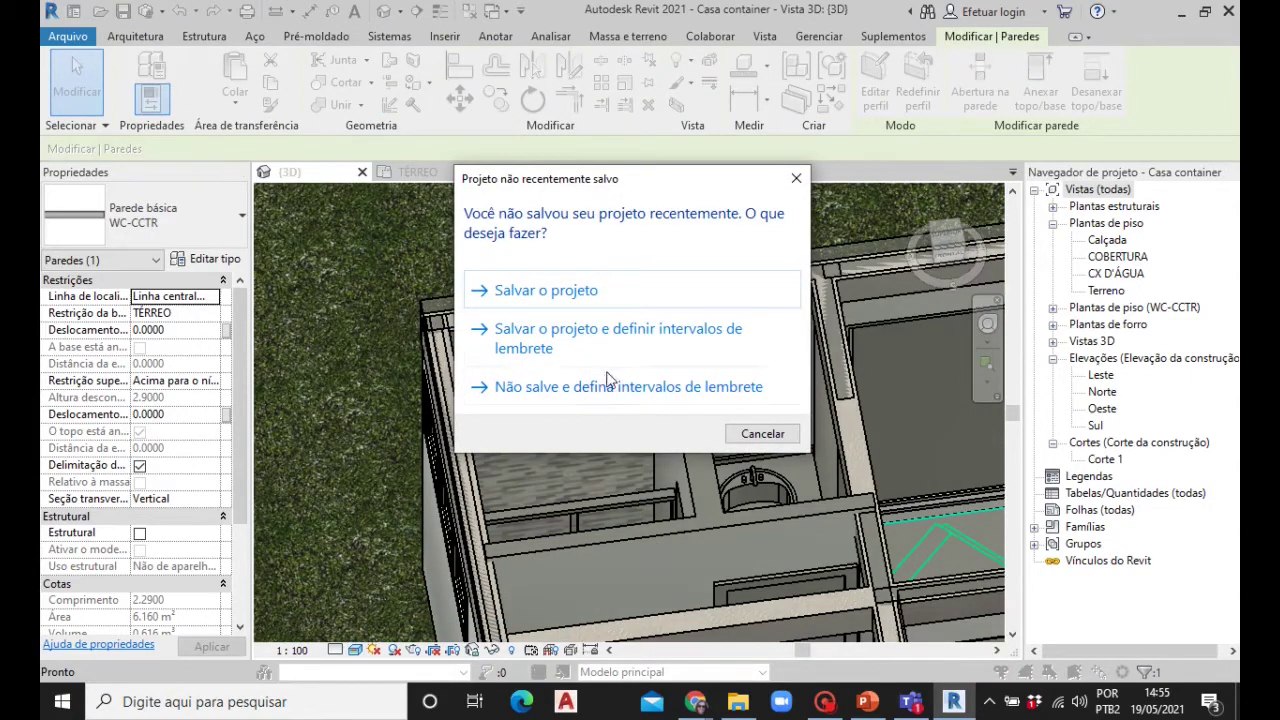
click(568, 290)
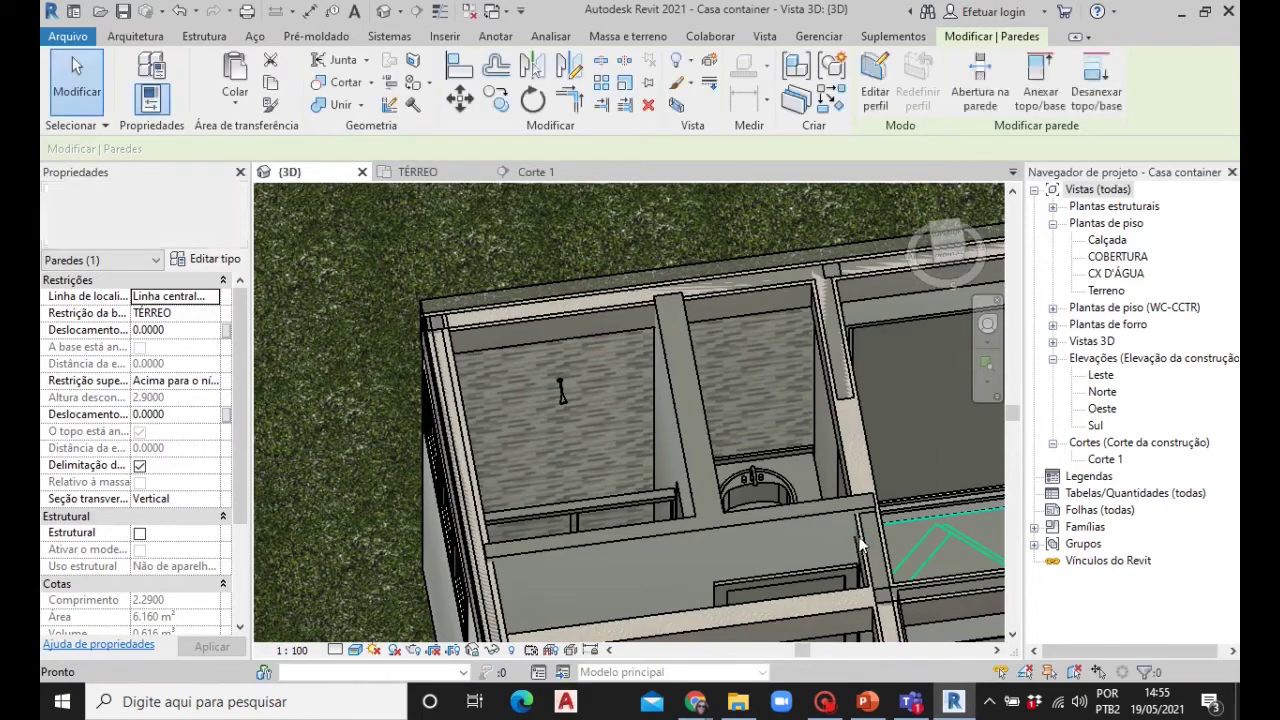
Orbit and zoom around the tiled walls in 3D, then select the short wall beside the bath in TÉRREO
key(Escape)
mouse_move(790, 524)
shift+middle_down()
mouse_move(746, 507)
mouse_move(707, 363)
mouse_move(800, 477)
shift+middle_up()
scroll(707, 363, up, 2)
scroll(800, 477, up, 2)
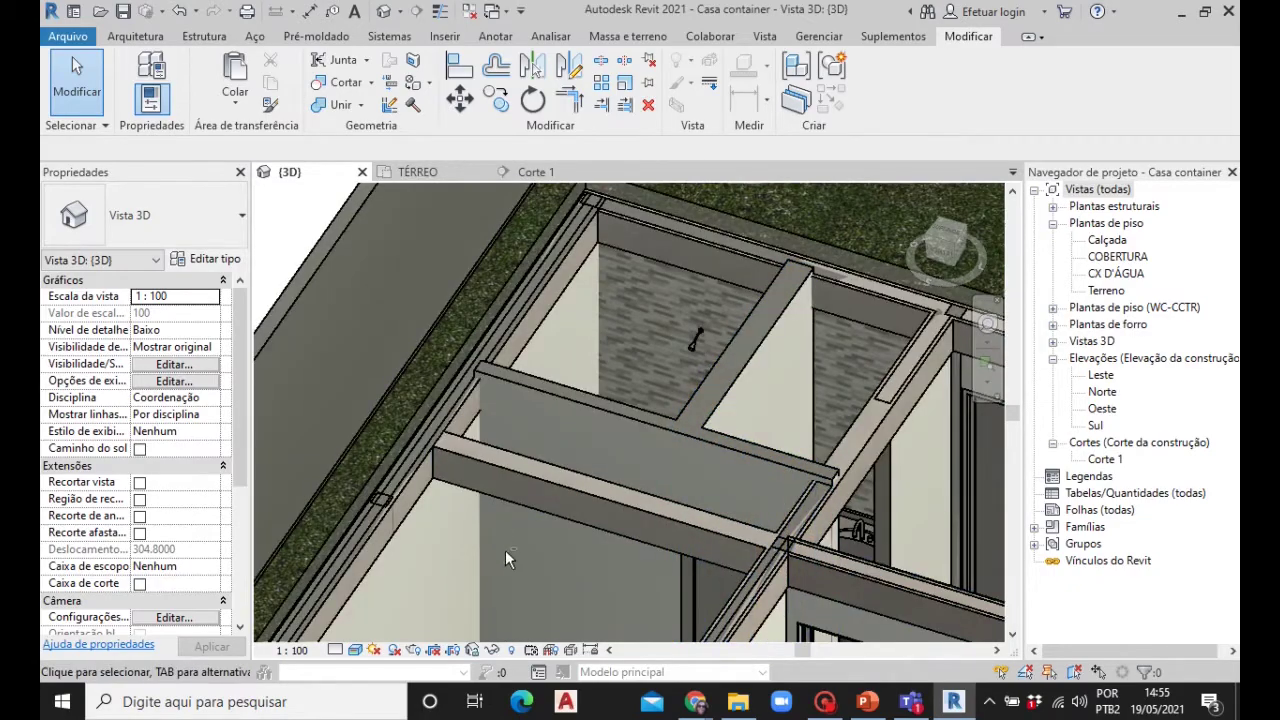
mouse_move(505, 558)
shift+middle_down()
mouse_move(638, 430)
mouse_move(600, 393)
shift+middle_up()
scroll(600, 393, down, 3)
scroll(595, 500, down, 2)
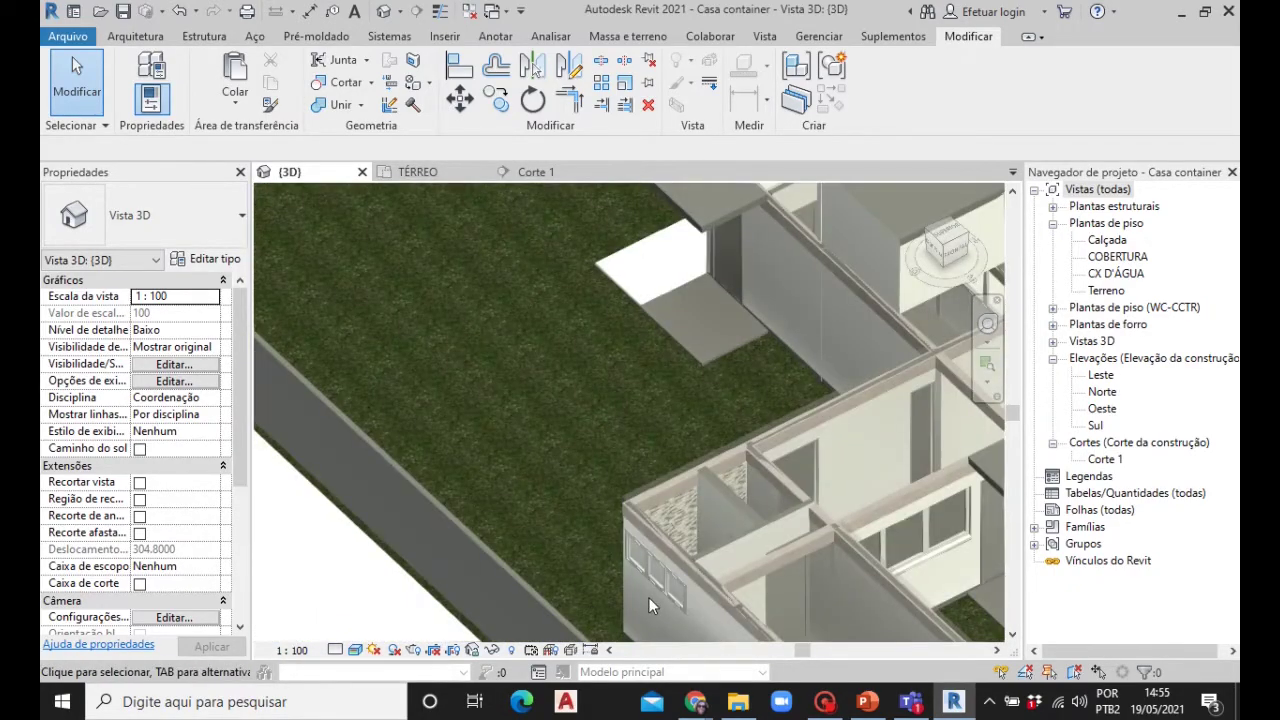
mouse_move(648, 597)
shift+middle_down()
mouse_move(877, 597)
mouse_move(509, 576)
mouse_move(574, 477)
shift+middle_up()
scroll(666, 457, up, 3)
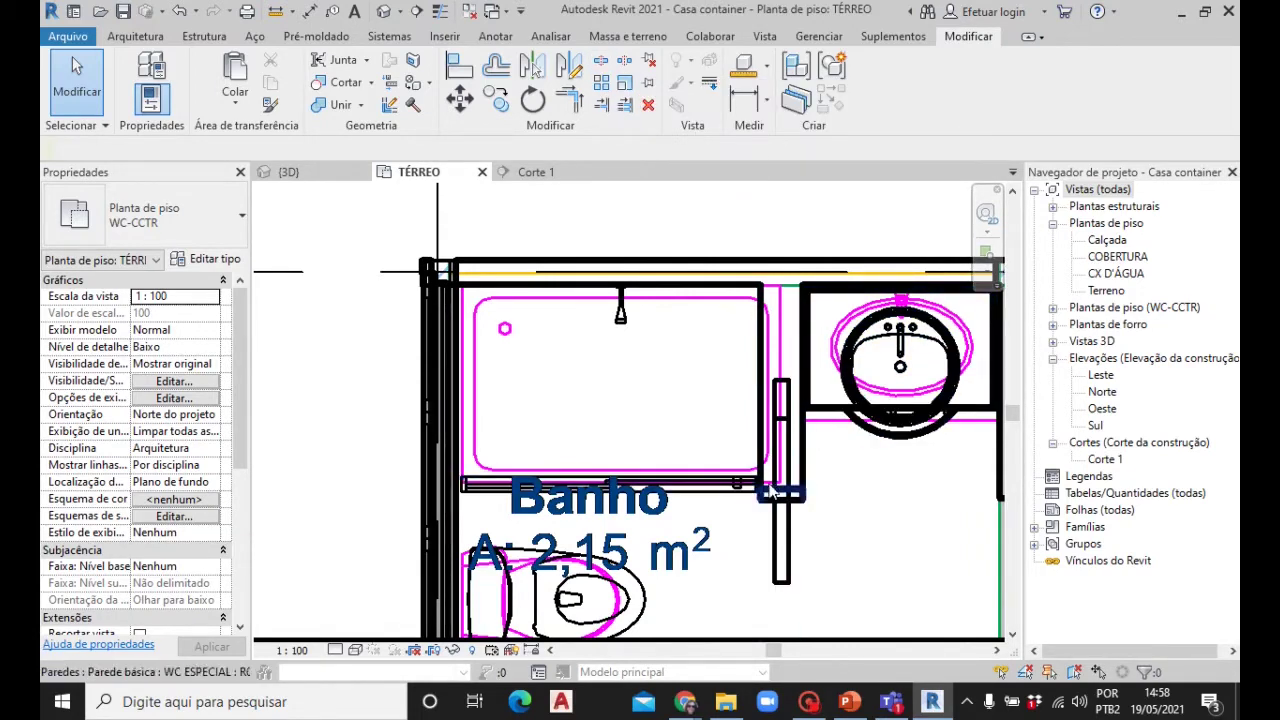
click(803, 378)
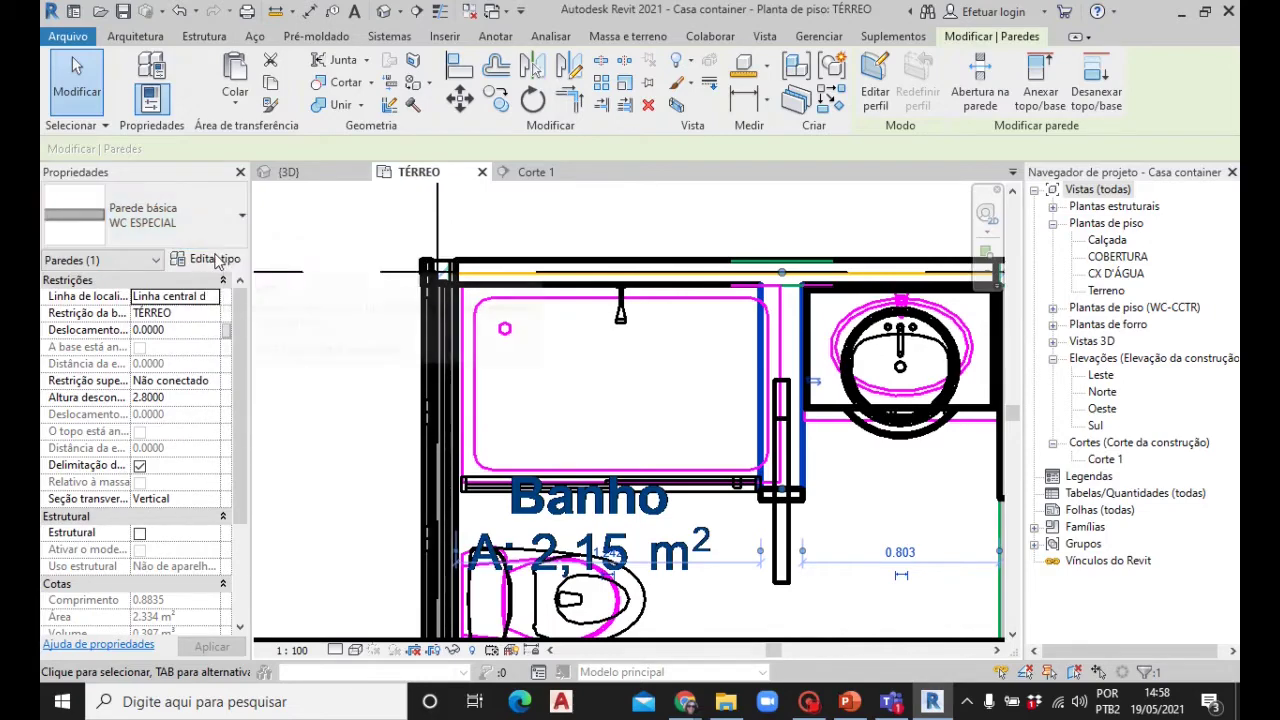
Duplicate the WC ESPECIAL wall type, rename the copy WC ESPECIAL -REV, and apply it
click(215, 261)
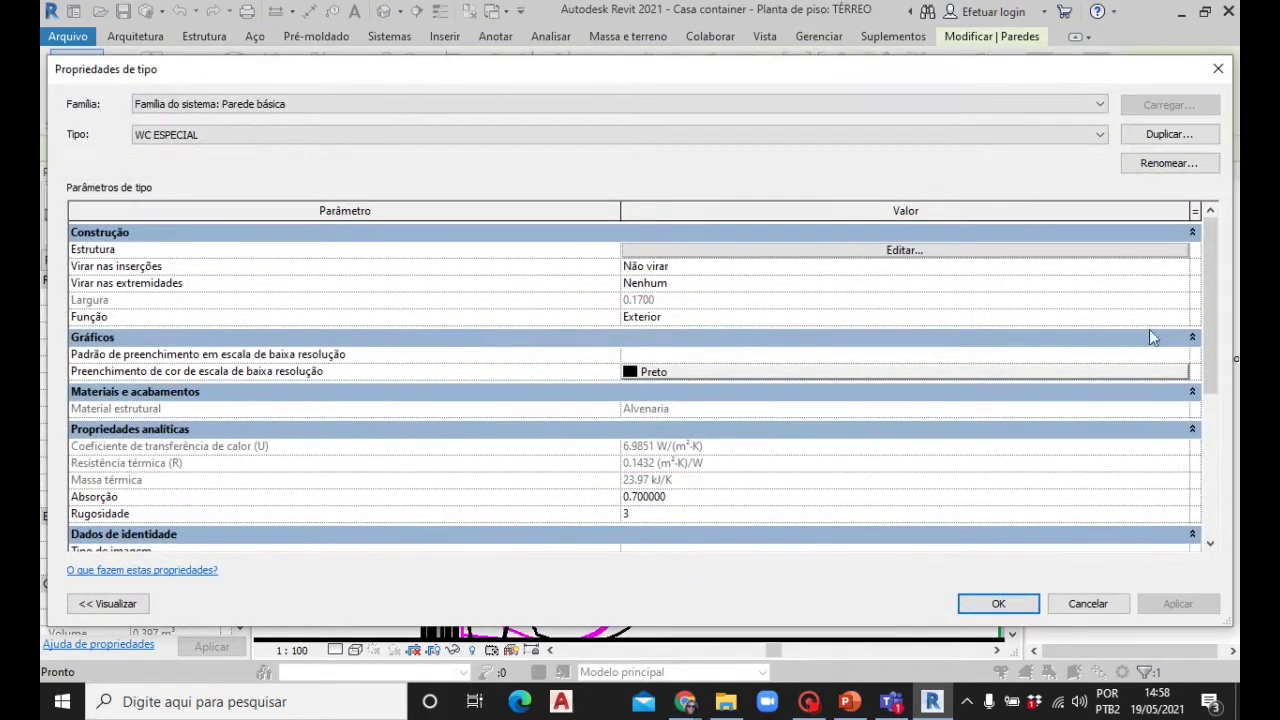
click(1164, 137)
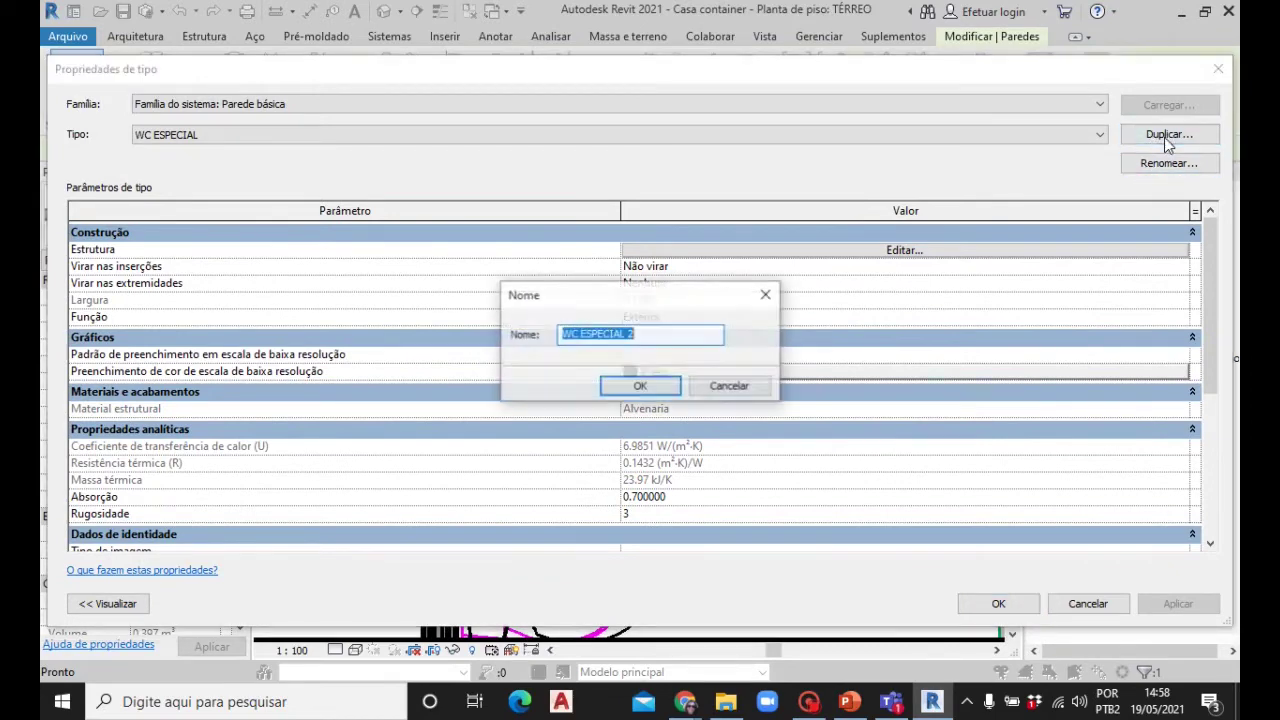
click(620, 386)
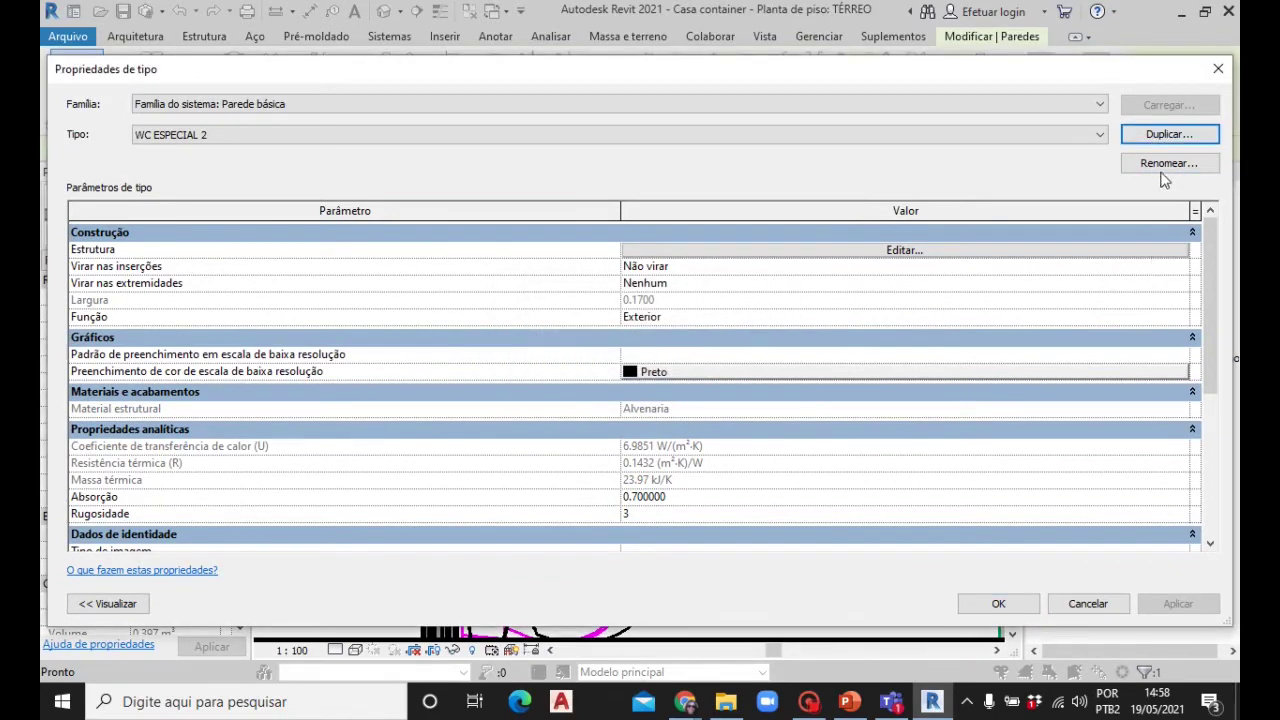
click(1163, 170)
click(647, 350)
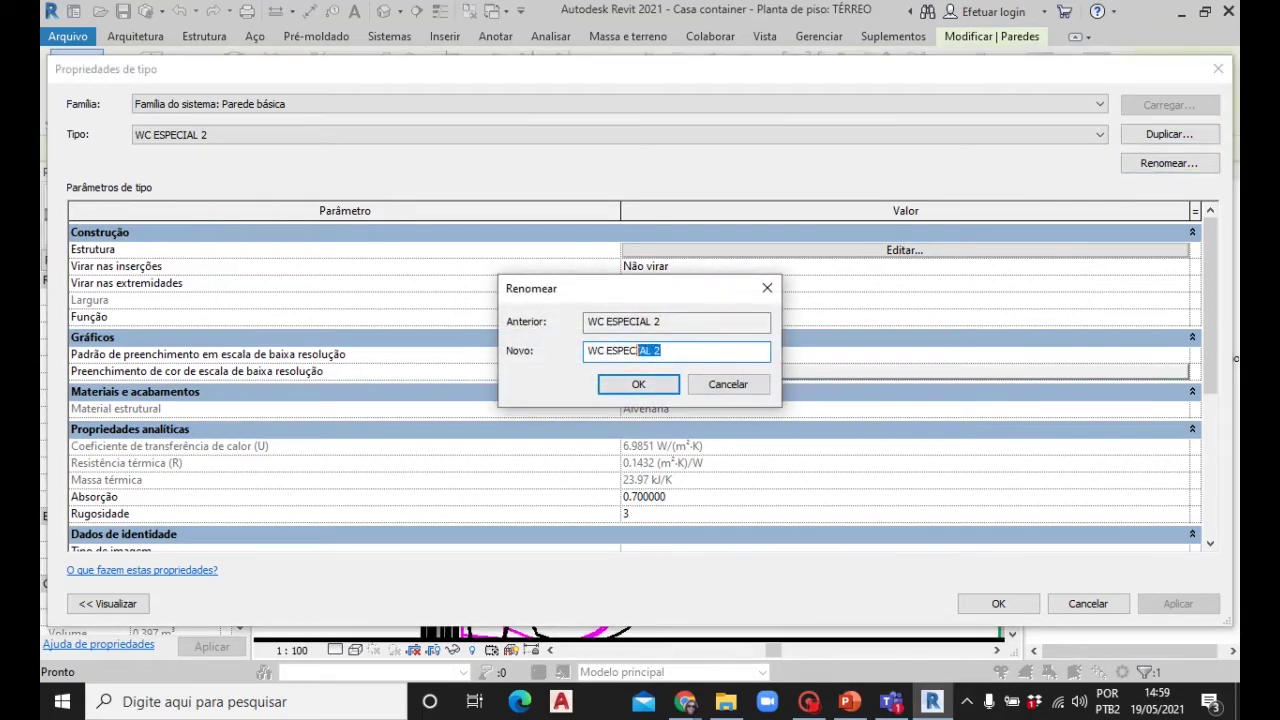
drag(638, 350, 648, 350)
click(638, 386)
scroll(704, 417, down, 1)
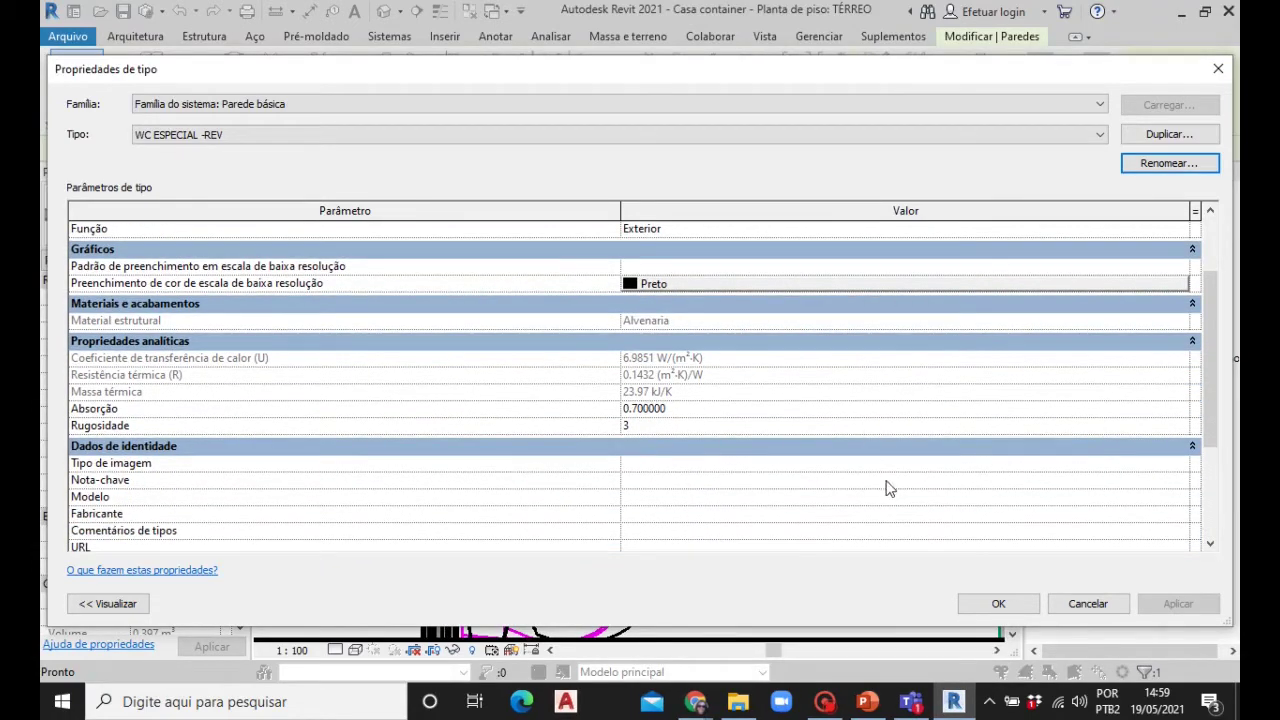
scroll(888, 488, up, 1)
click(990, 610)
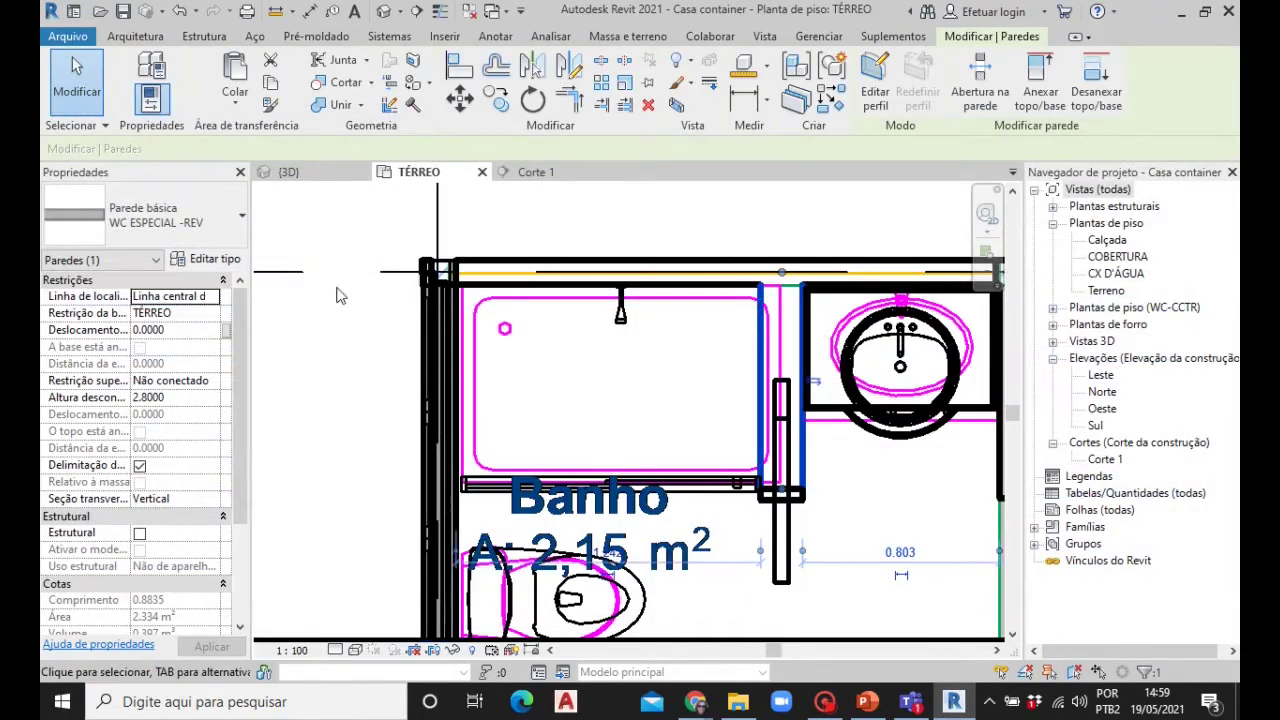
Open the WC ESPECIAL -REV layer structure and the Material Browser for interior layer 4
click(207, 259)
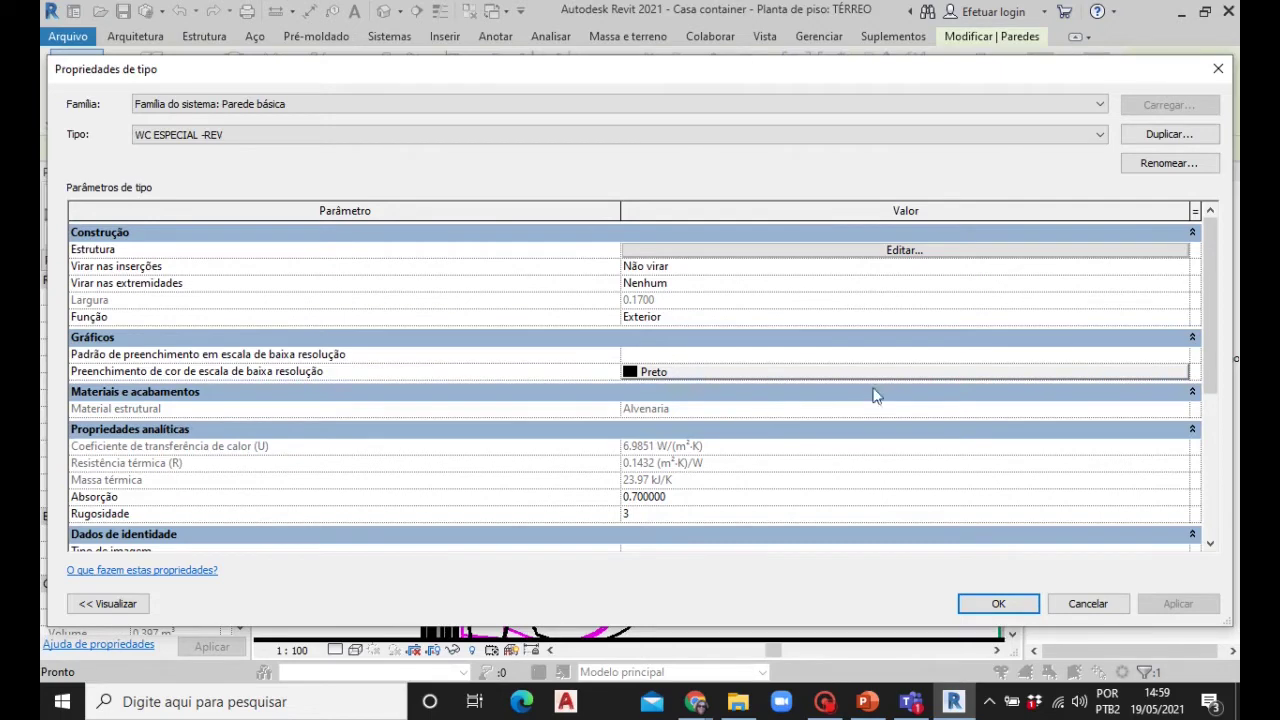
scroll(873, 395, down, 1)
scroll(845, 390, up, 1)
scroll(787, 415, down, 1)
scroll(683, 414, up, 1)
click(905, 250)
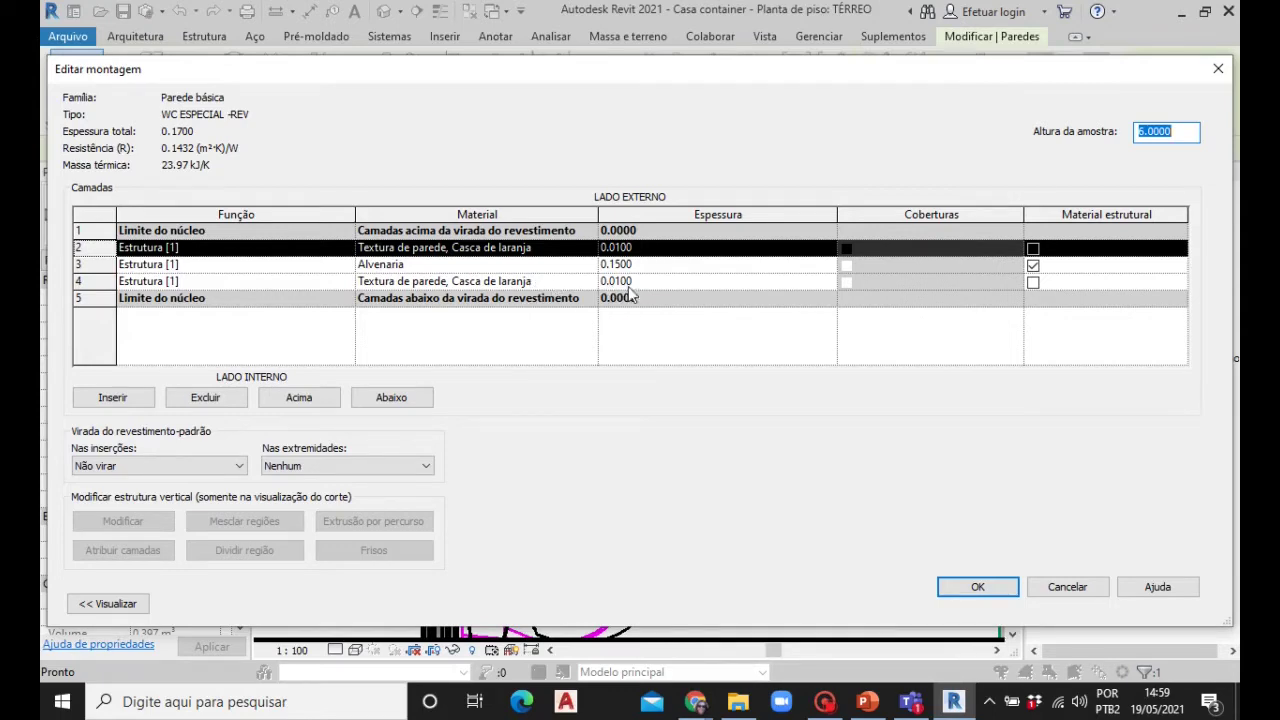
click(560, 283)
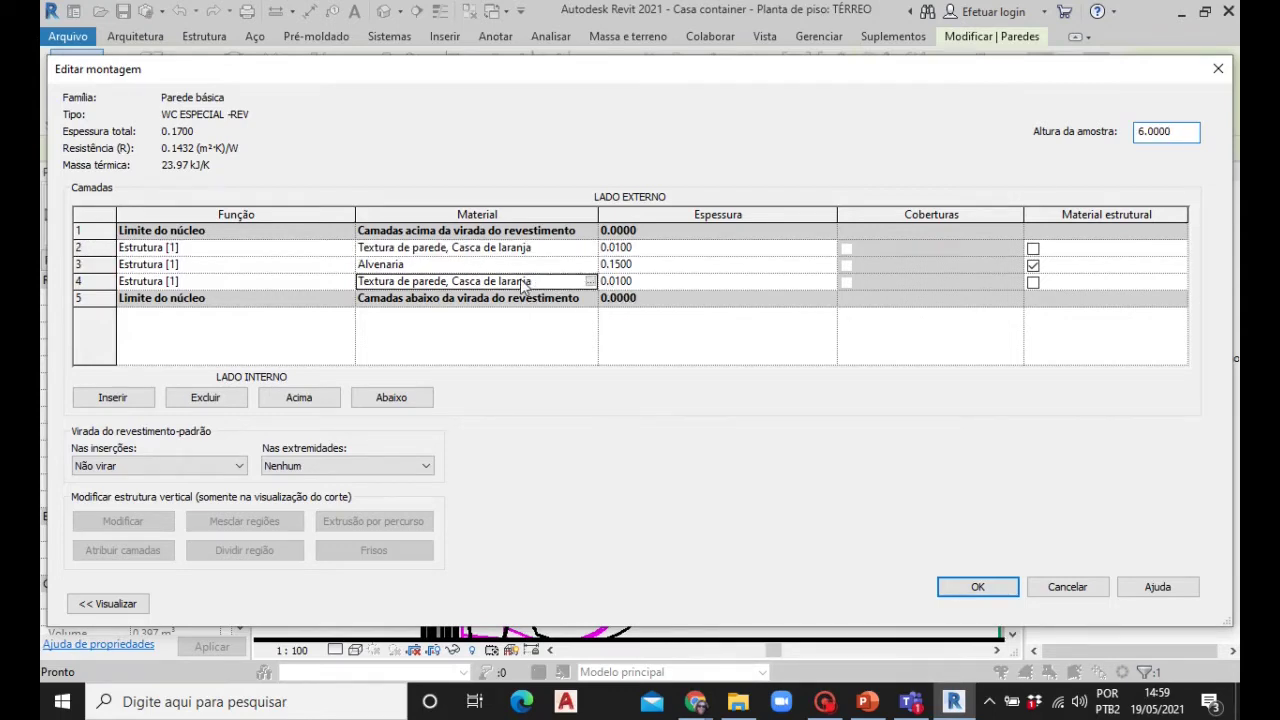
click(590, 282)
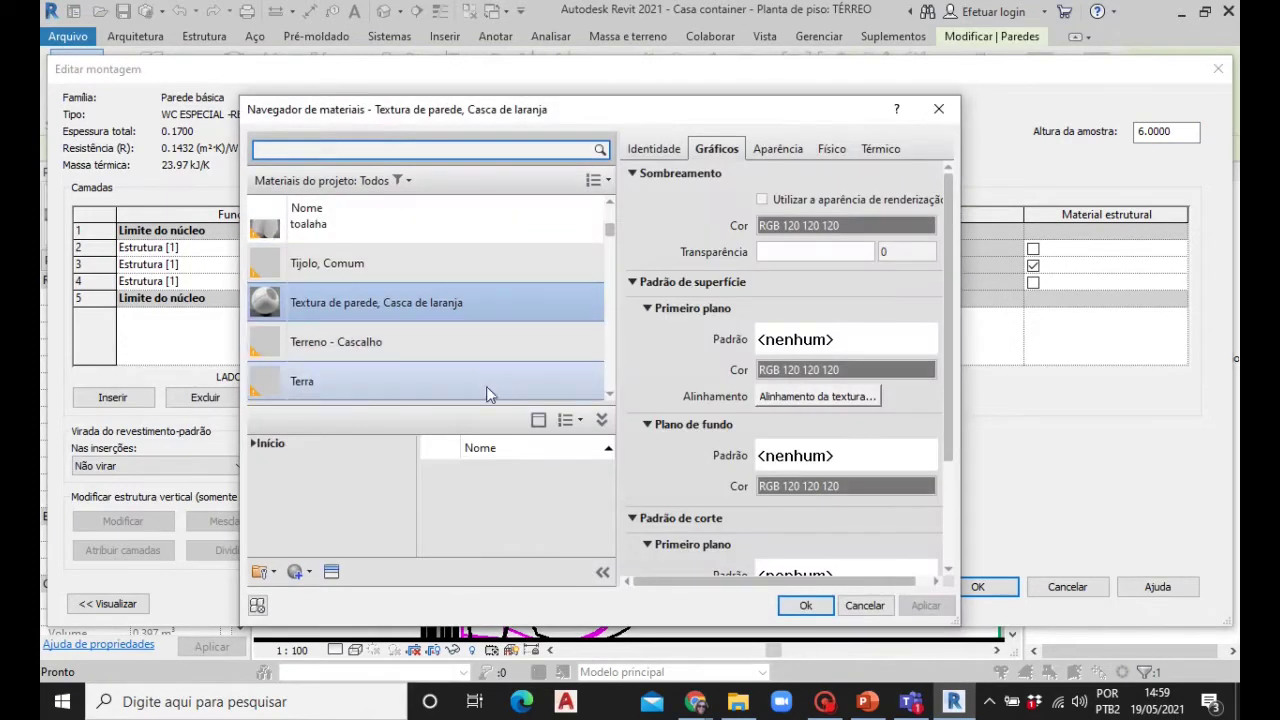
Search AZULEJO, add 'Azulejo, Mistura de cerâmica e pedra' replacing the existing appearance, and assign it to layer 4
text(AZULEJO)
click(571, 537)
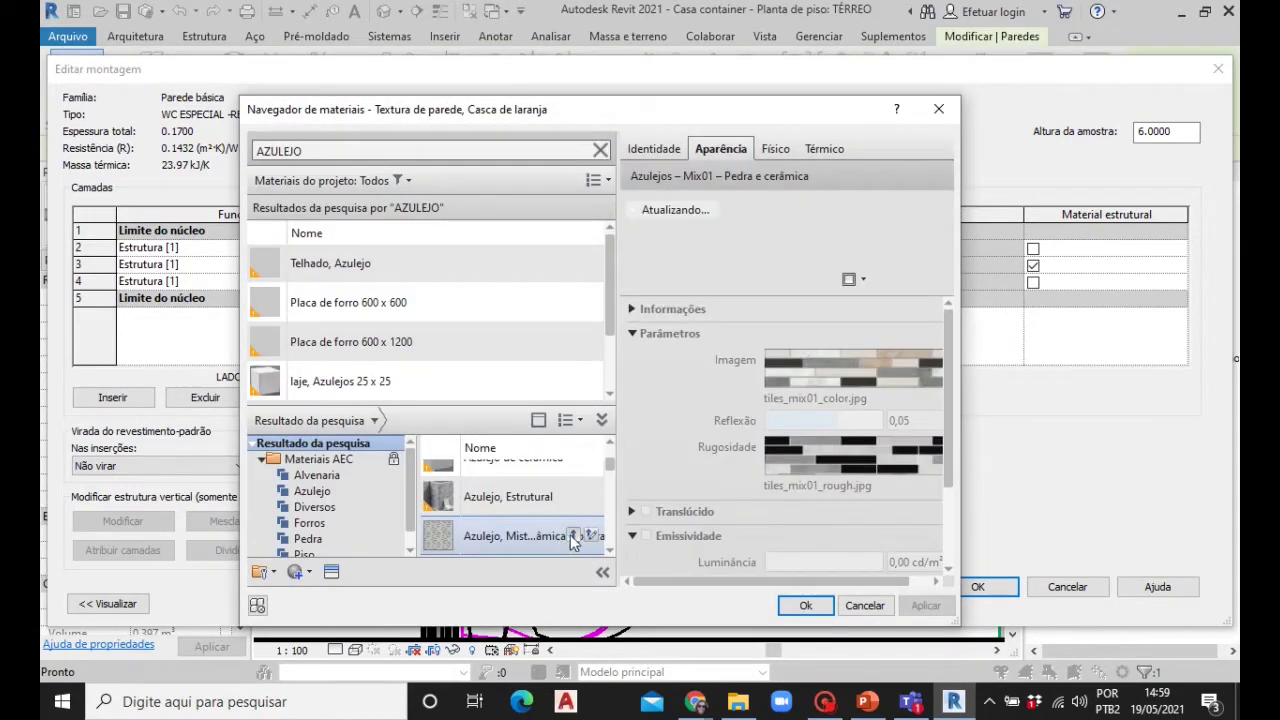
click(573, 537)
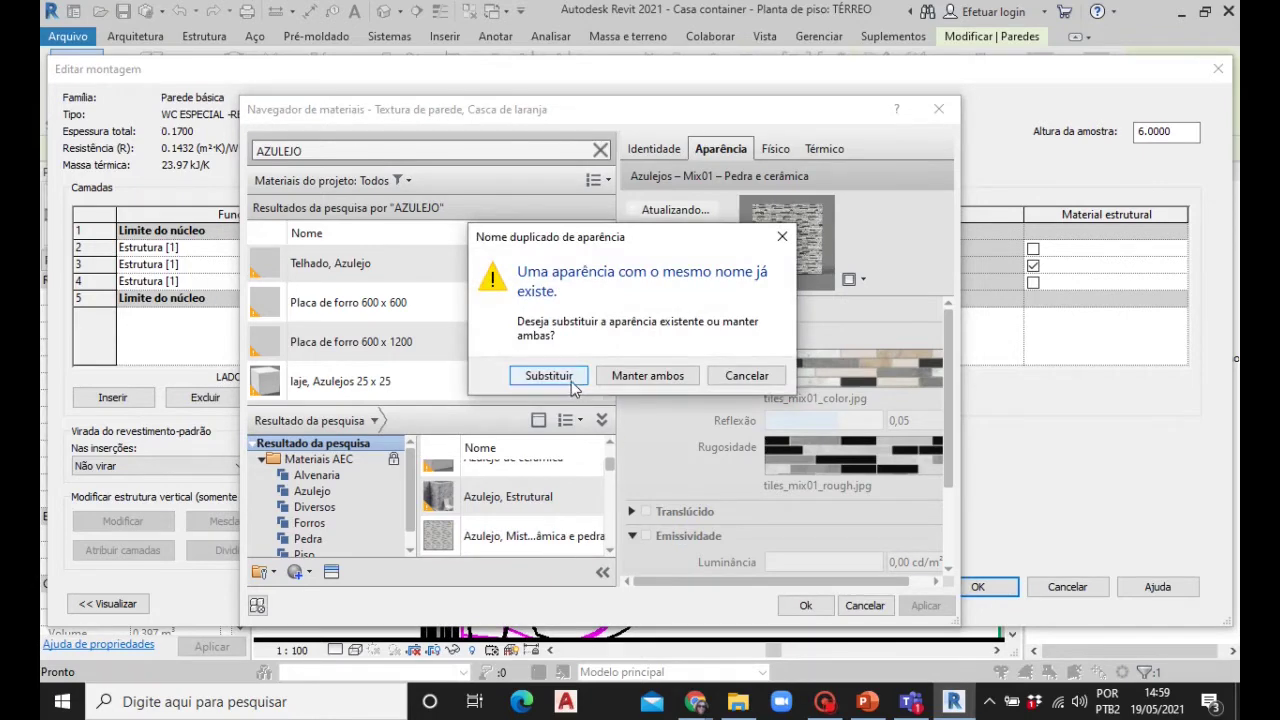
click(582, 383)
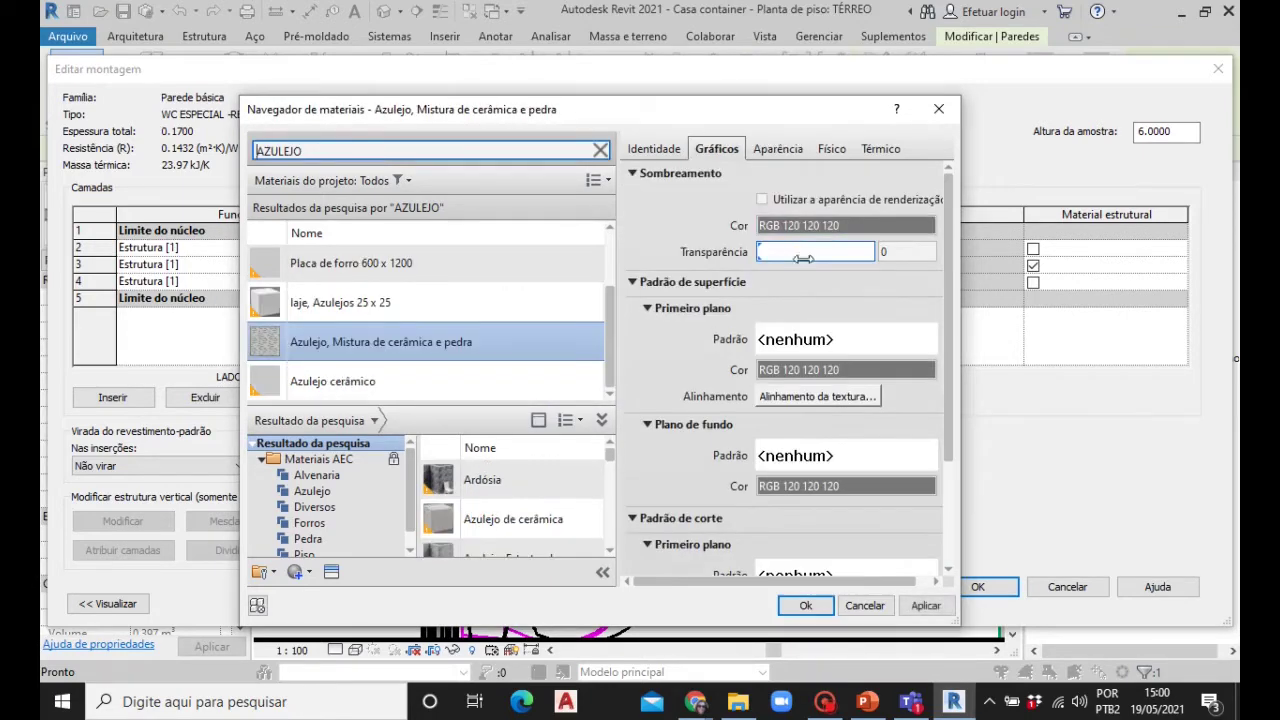
click(282, 346)
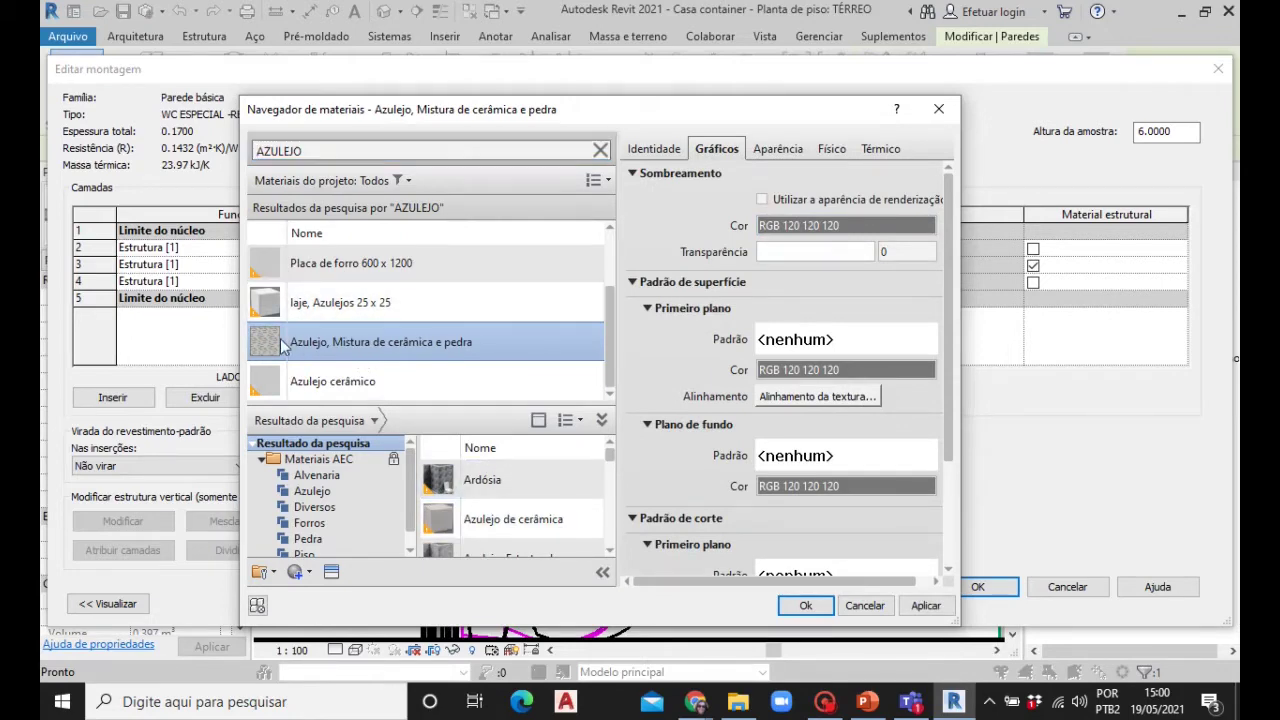
click(777, 149)
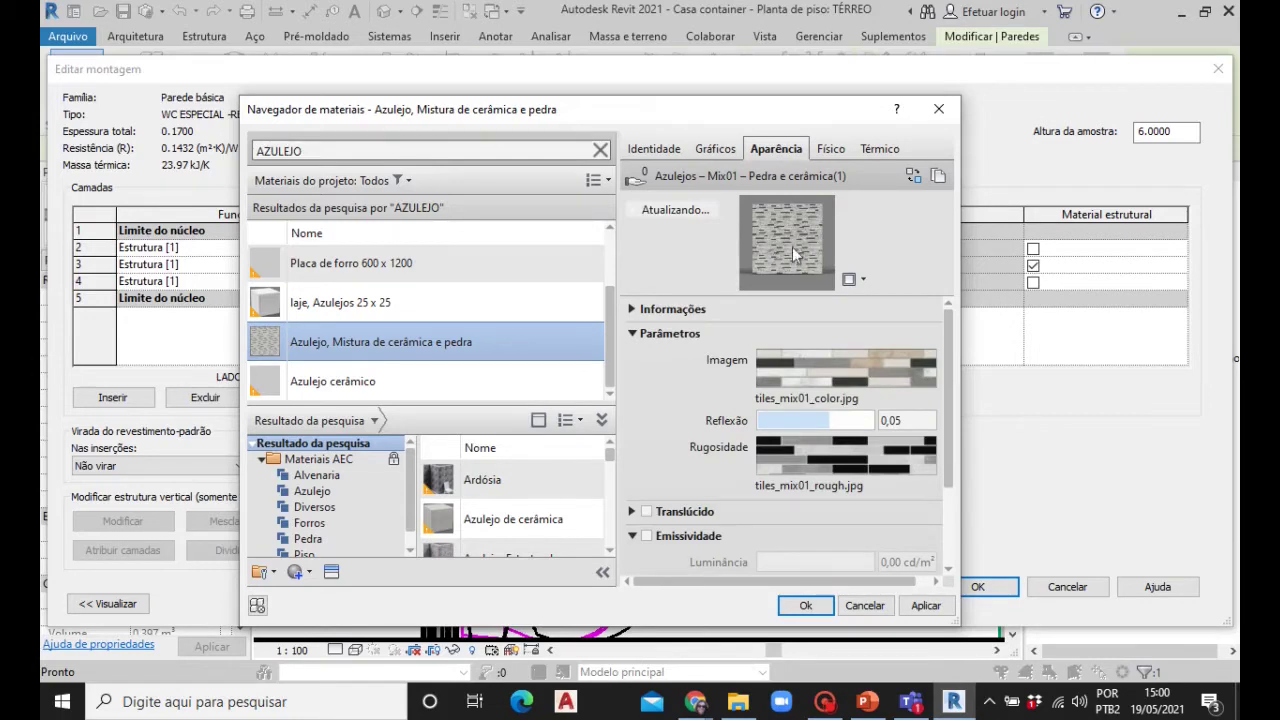
click(807, 605)
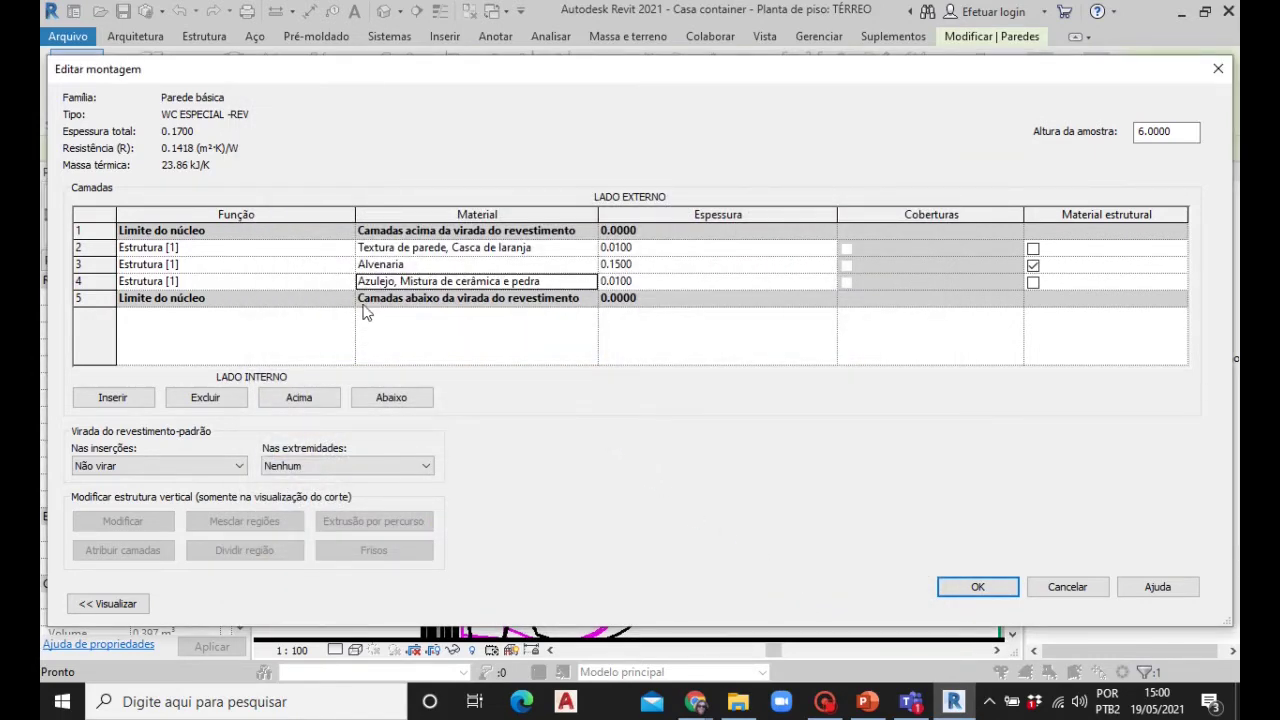
Confirm the edited layers and WC ESPECIAL -REV type, then zoom out in the TÉRREO plan
click(978, 588)
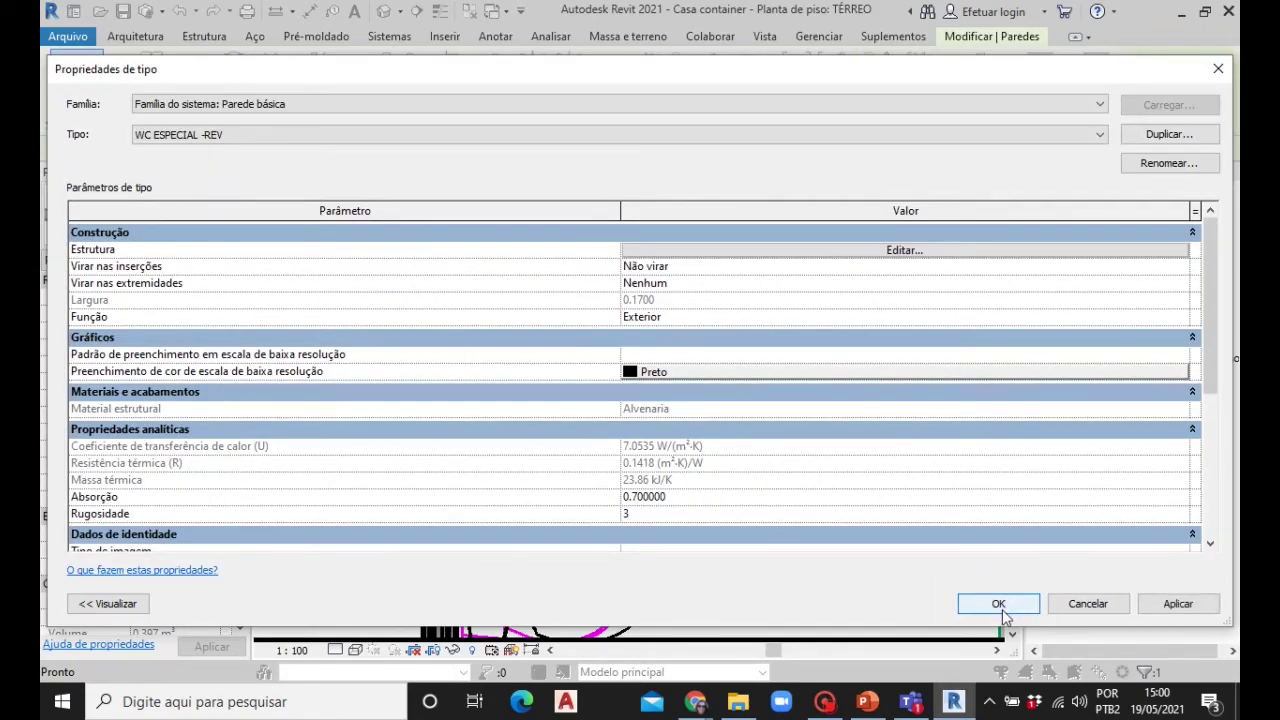
click(1000, 604)
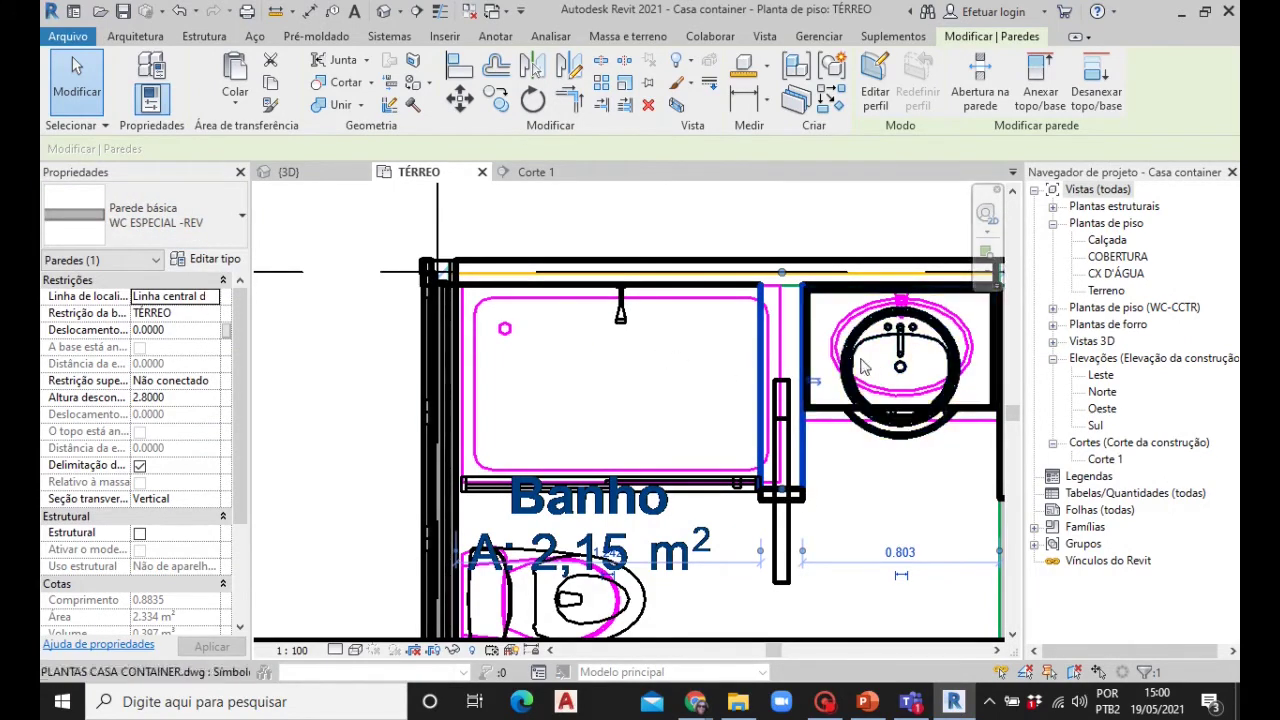
scroll(678, 453, down, 2)
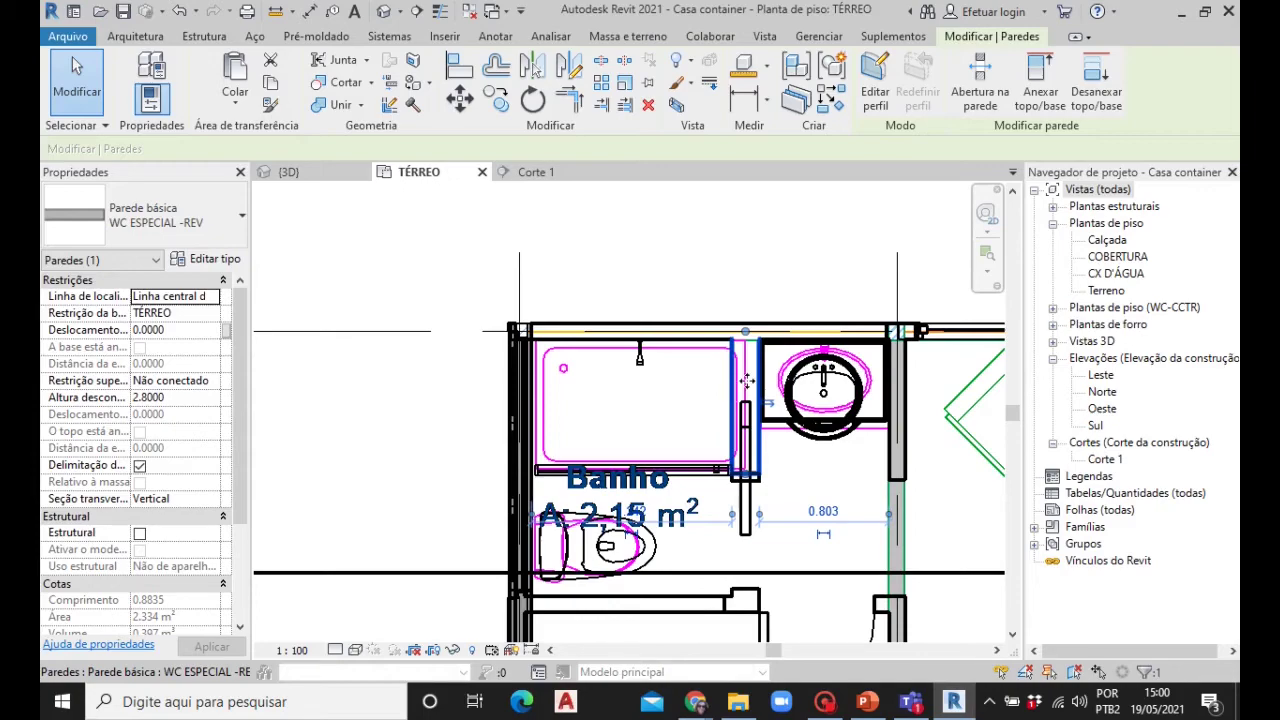
Switch to the 3D view and orbit down into the bathroom to inspect the tiled partition walls
key(ctrl+Tab)
mouse_move(760, 540)
shift+middle_down()
mouse_move(844, 539)
mouse_move(834, 509)
shift+middle_up()
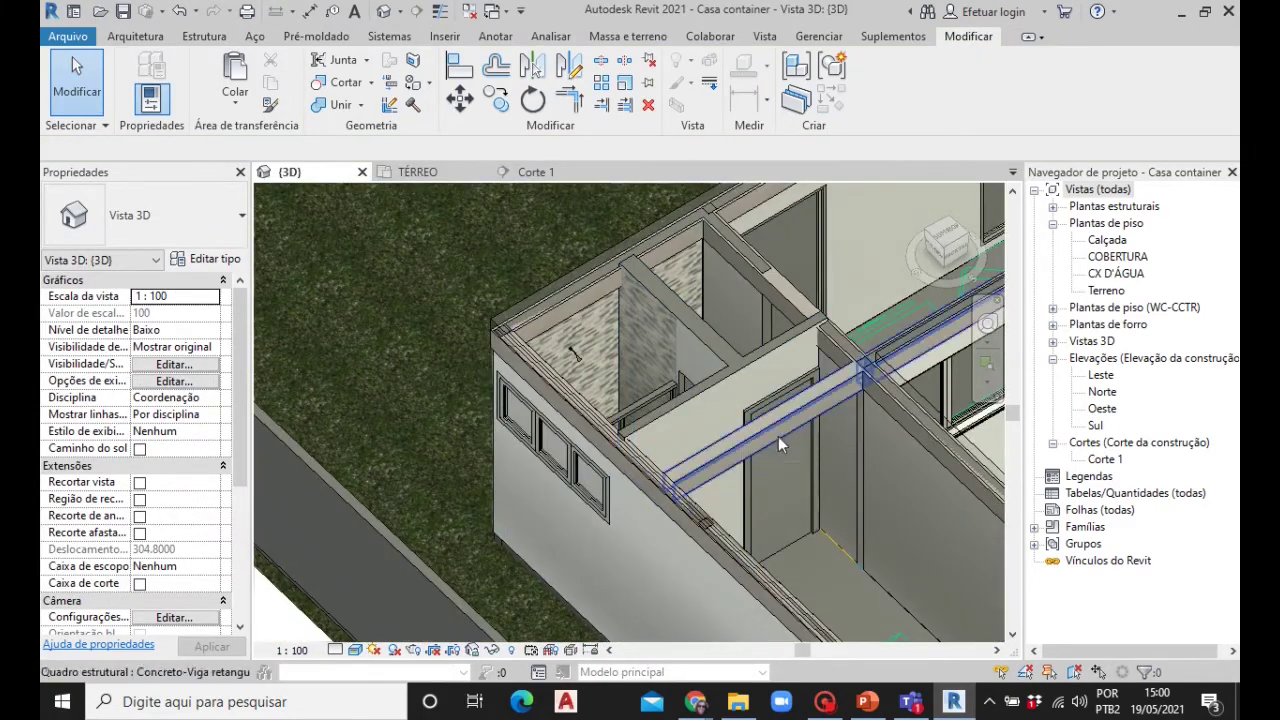
mouse_move(645, 545)
shift+middle_down()
mouse_move(823, 529)
mouse_move(737, 471)
mouse_move(686, 564)
mouse_move(672, 441)
shift+middle_up()
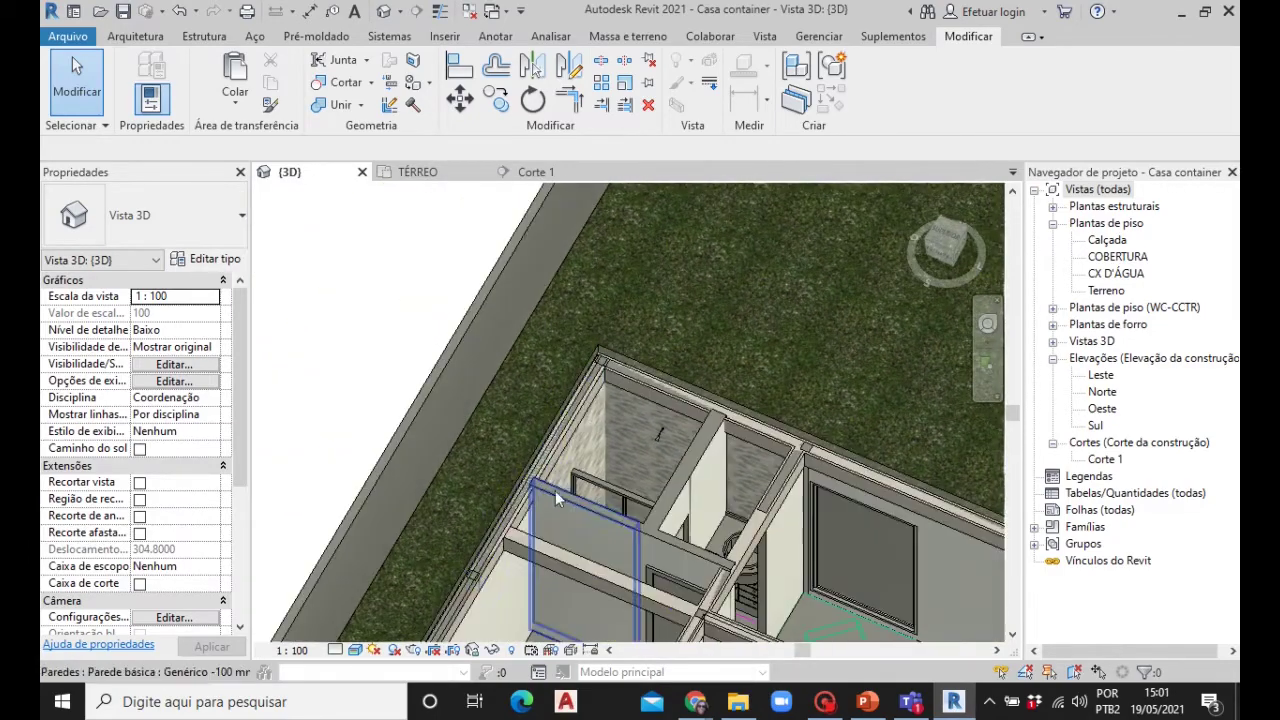
mouse_move(571, 617)
shift+middle_down()
mouse_move(687, 633)
mouse_move(763, 600)
shift+middle_up()
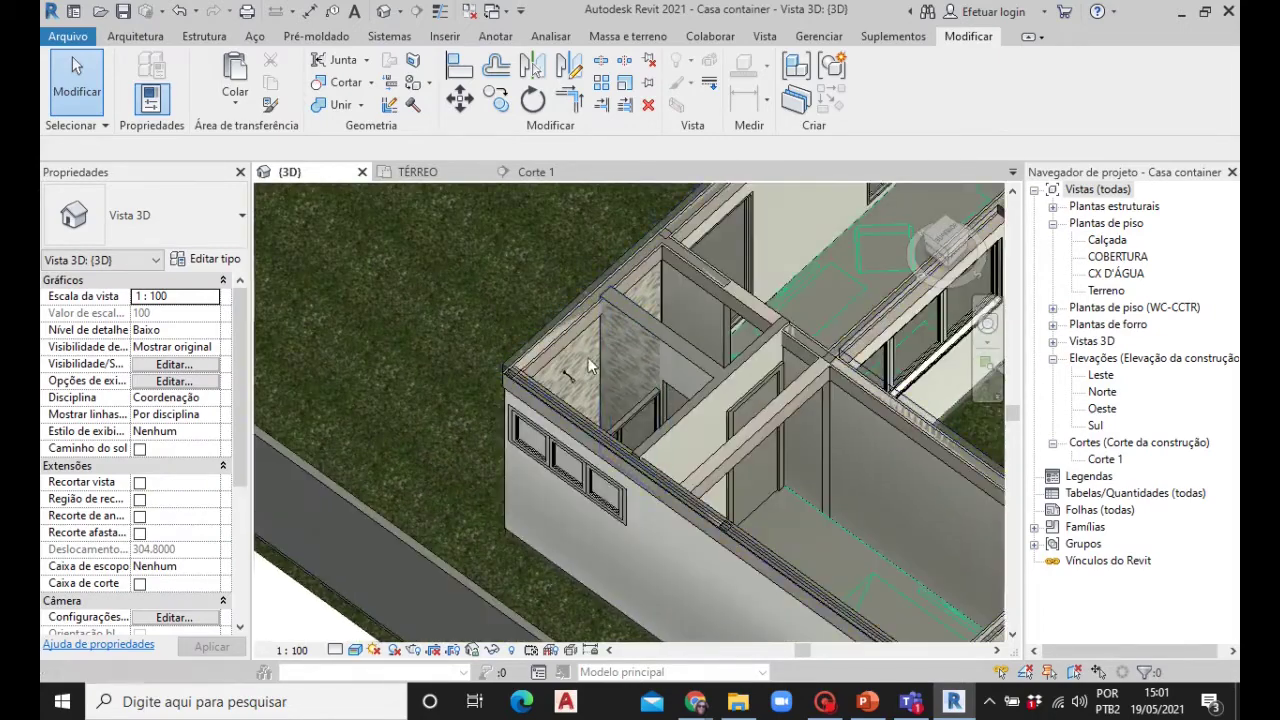
mouse_move(610, 450)
shift+middle_down()
mouse_move(837, 492)
mouse_move(644, 552)
mouse_move(818, 607)
mouse_move(753, 403)
shift+middle_up()
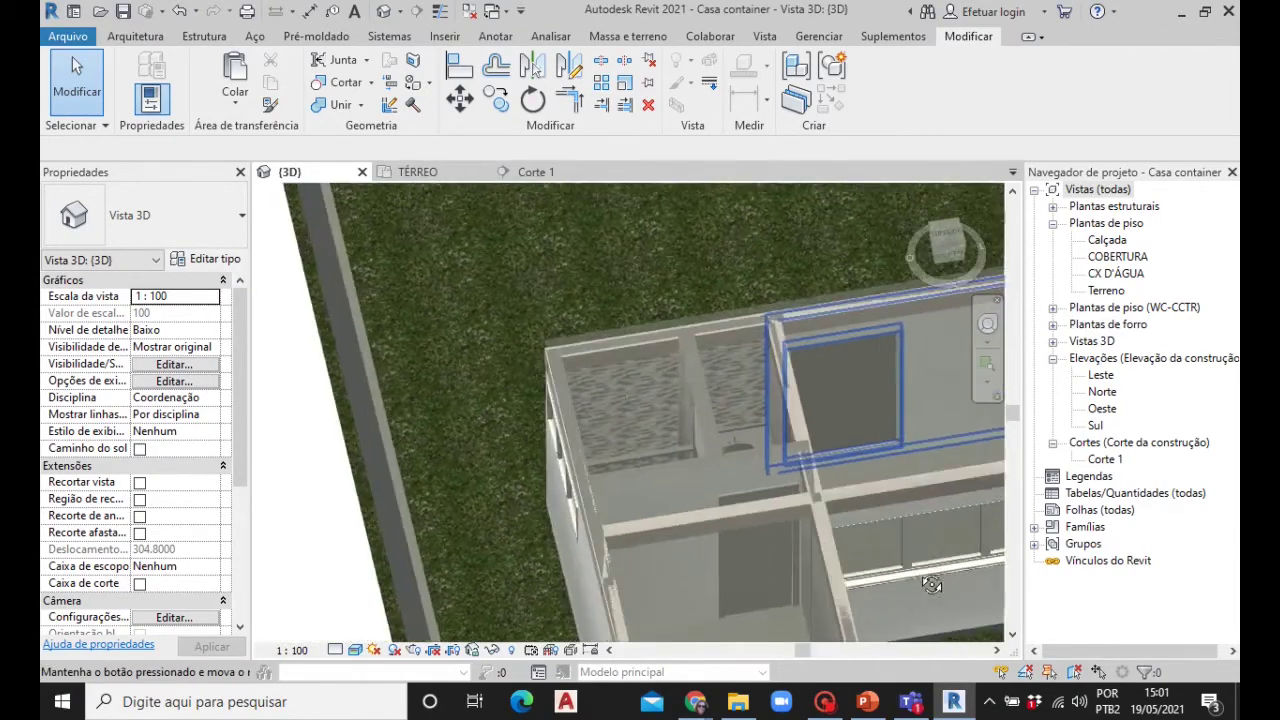
scroll(753, 403, up, 1)
scroll(740, 408, up, 1)
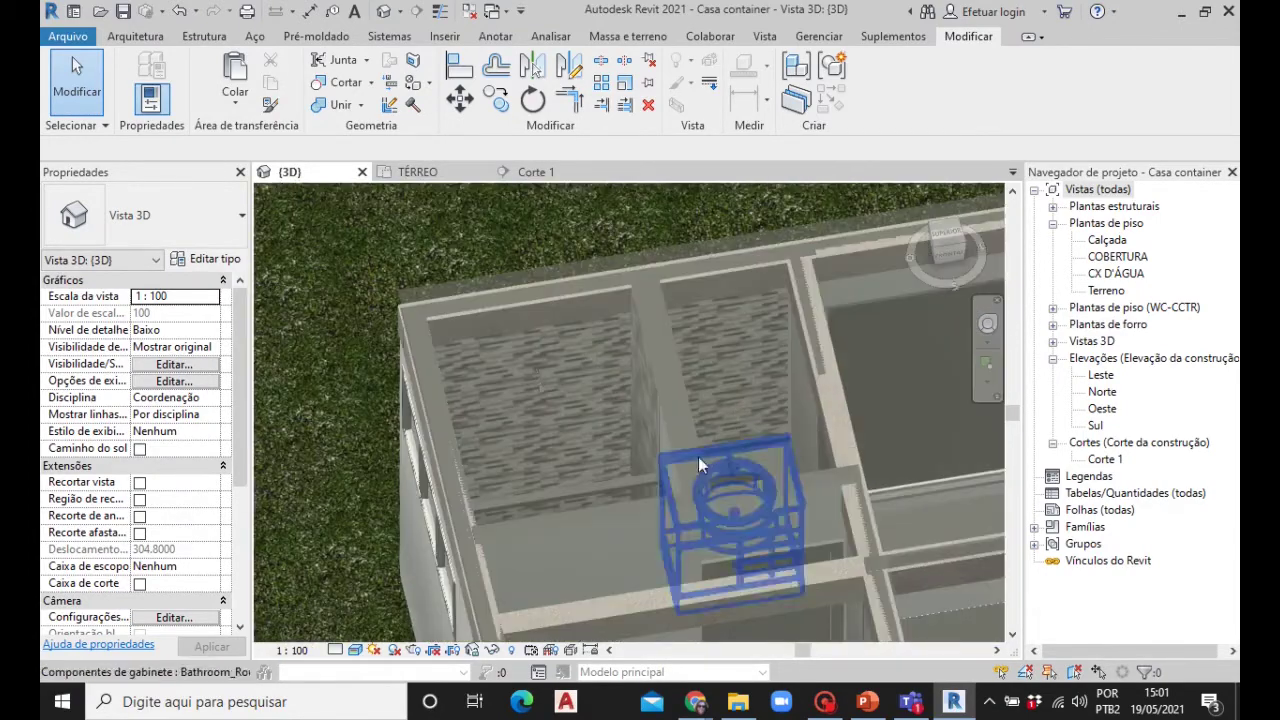
shift+middle_drag(557, 464, 639, 507)
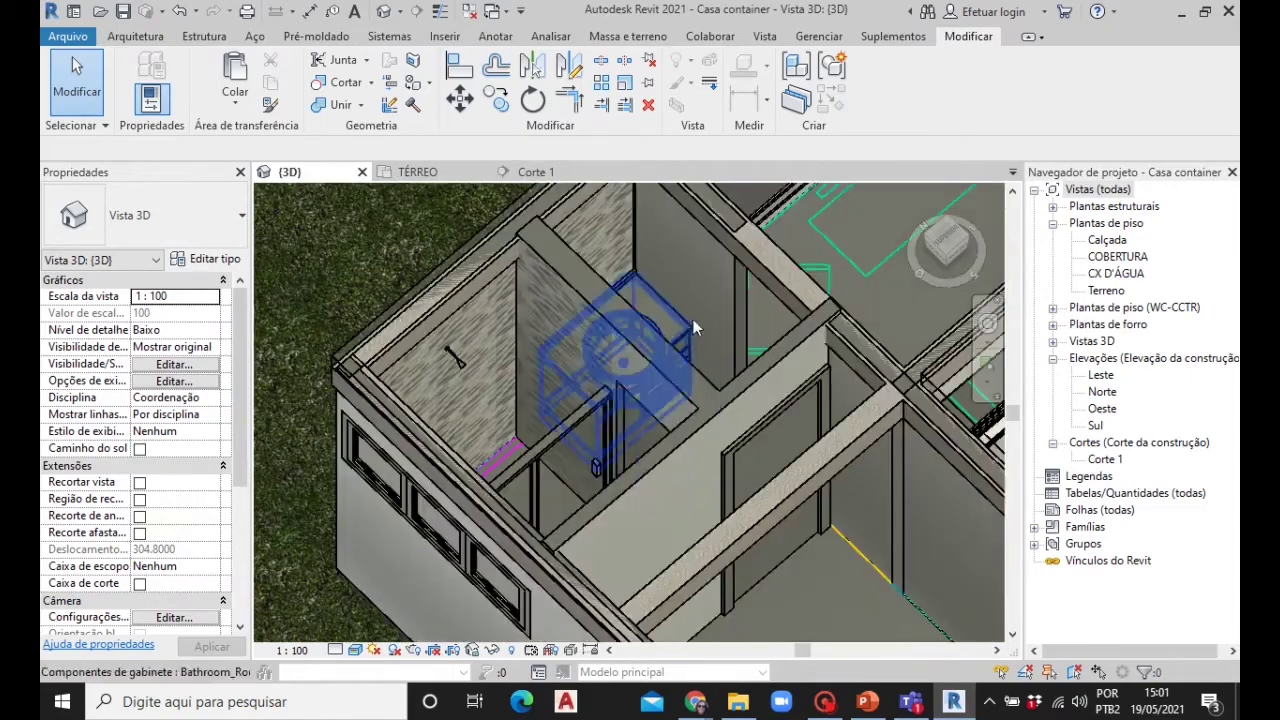
mouse_move(960, 542)
shift+middle_down()
mouse_move(816, 582)
mouse_move(776, 459)
mouse_move(664, 588)
mouse_move(647, 488)
shift+middle_up()
scroll(647, 488, up, 3)
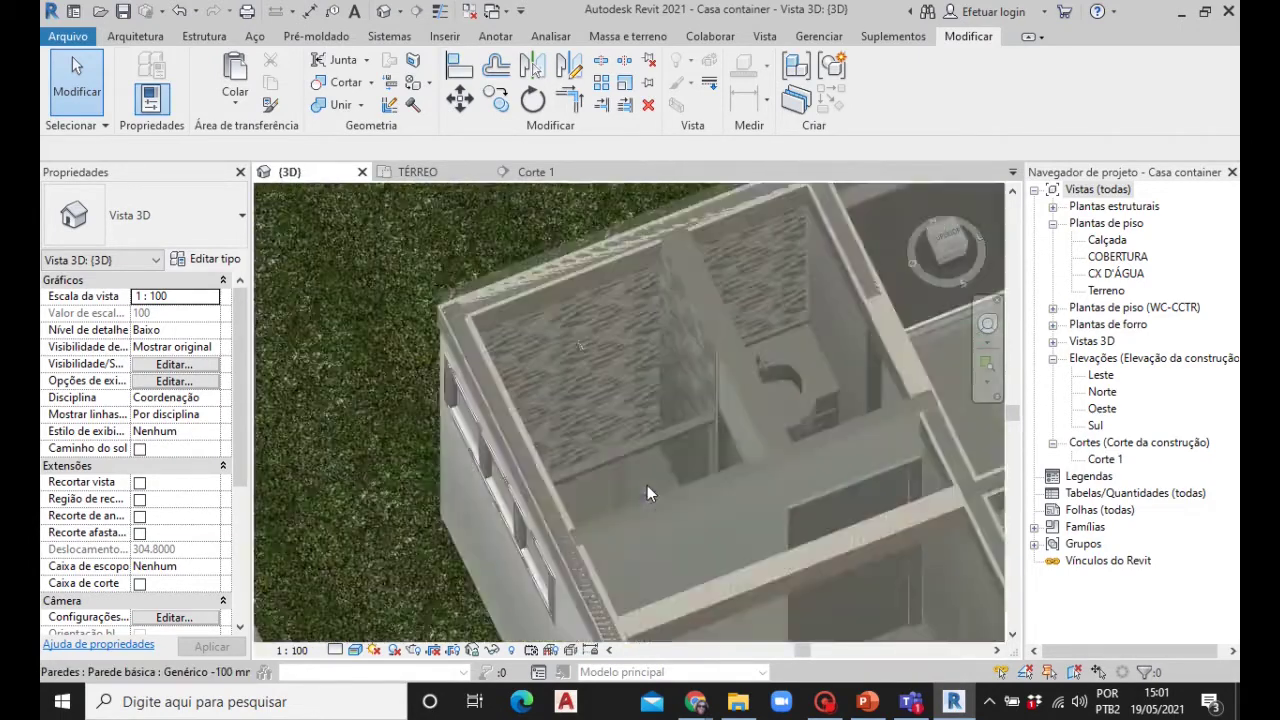
scroll(647, 485, up, 2)
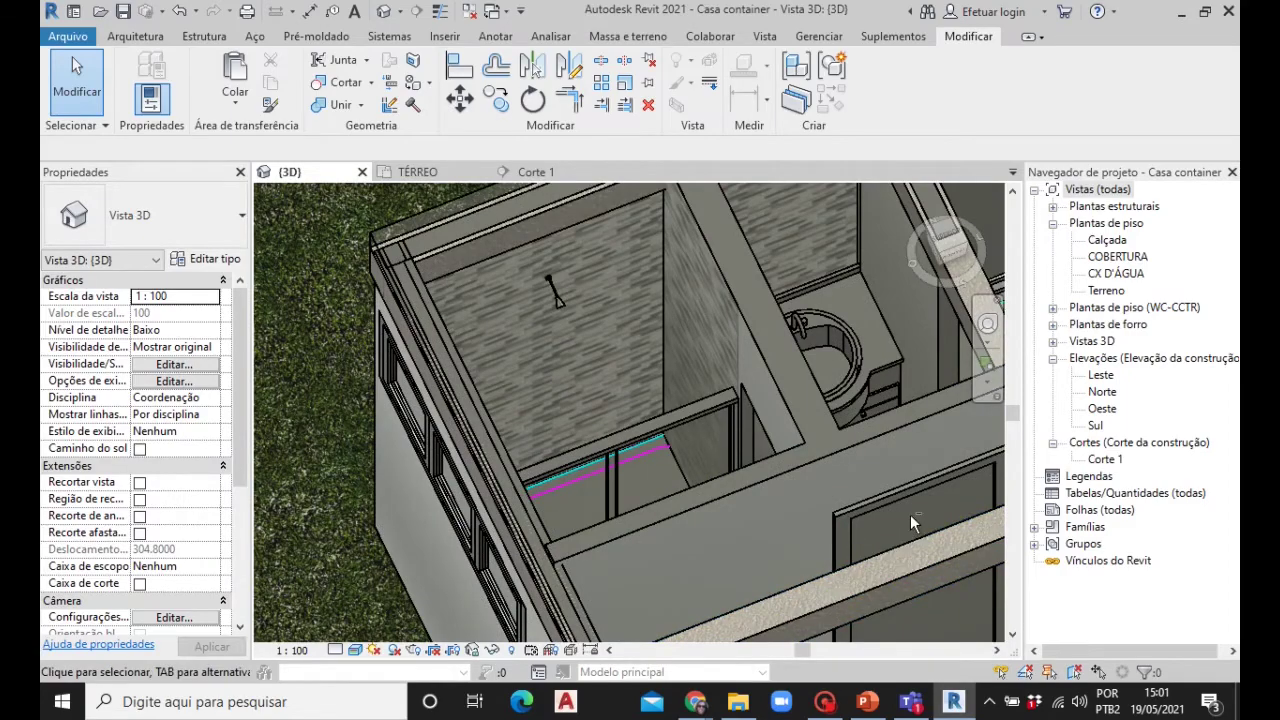
mouse_move(910, 514)
shift+middle_down()
mouse_move(886, 531)
mouse_move(771, 538)
mouse_move(900, 470)
mouse_move(888, 465)
shift+middle_up()
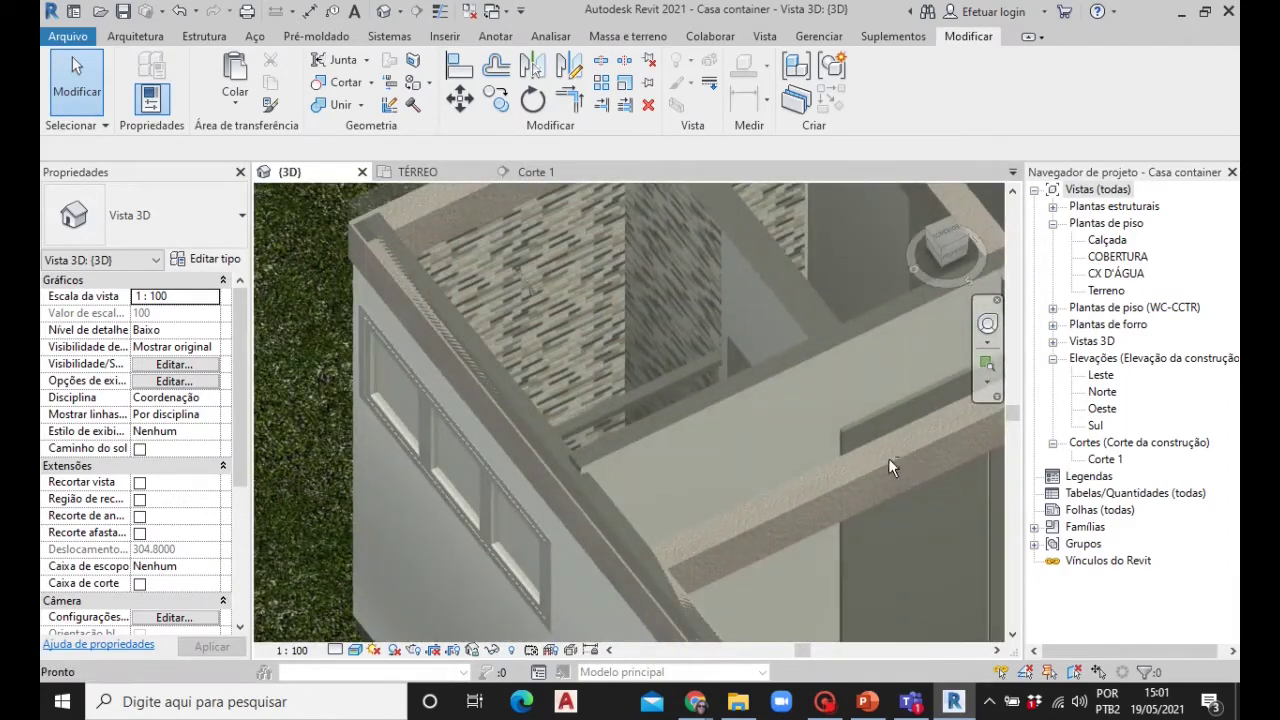
scroll(740, 548, down, 2)
scroll(740, 548, up, 2)
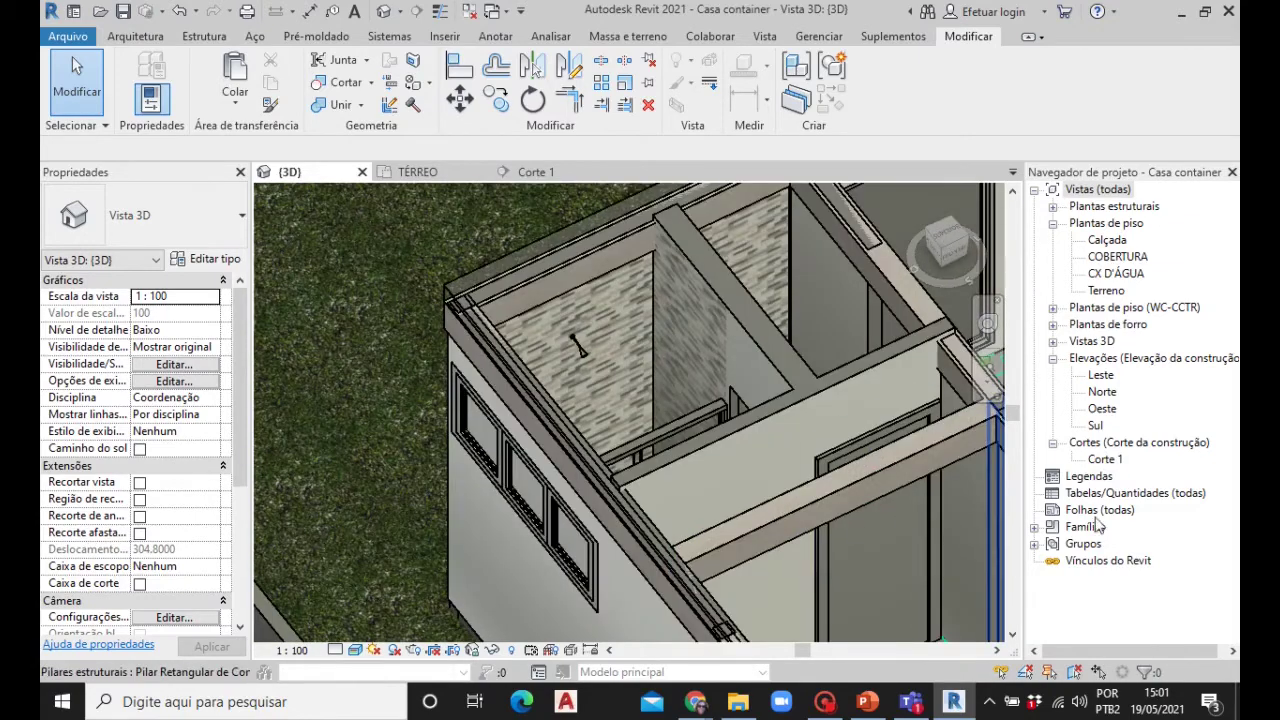